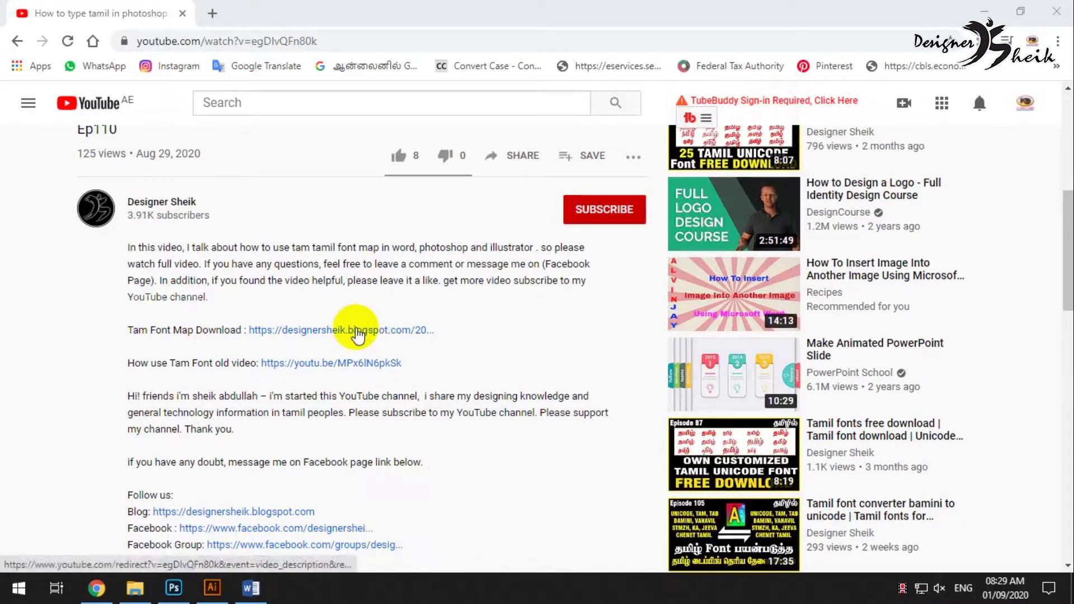
# - Open the Tam Font Map download link from the video description and find the font and font map download links on the blog page
pyautogui.click(355, 330)
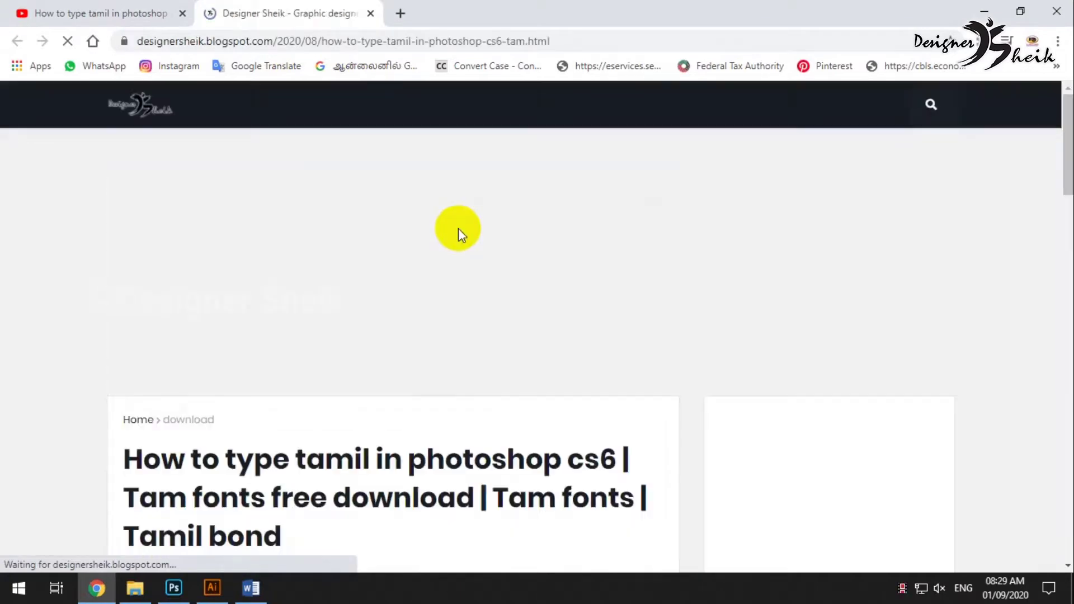
pyautogui.scroll(-10, 98, 273)
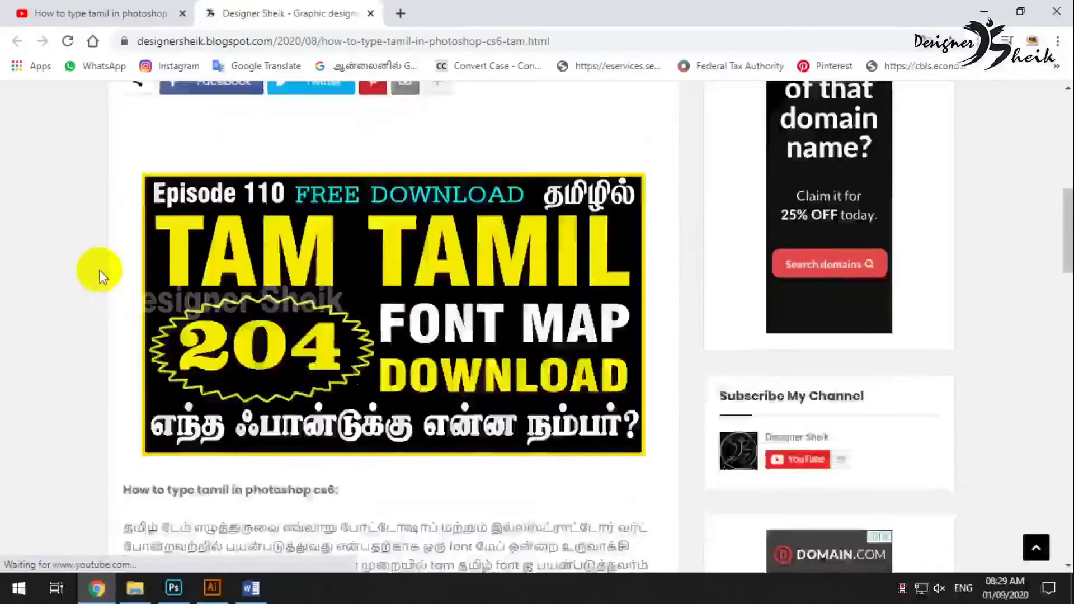
pyautogui.scroll(-6, 99, 274)
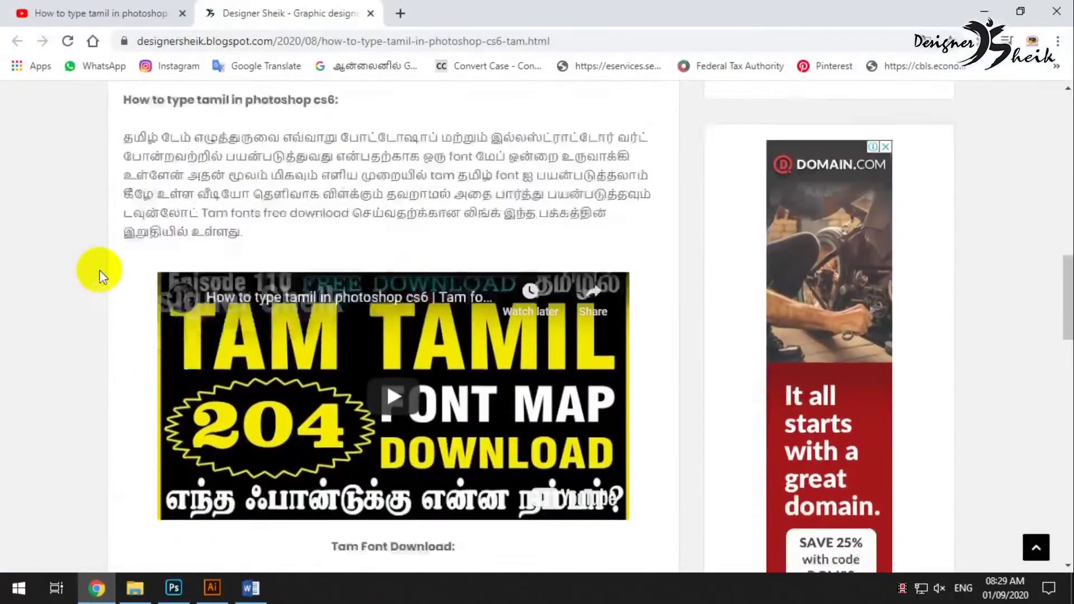
pyautogui.scroll(-5, 99, 276)
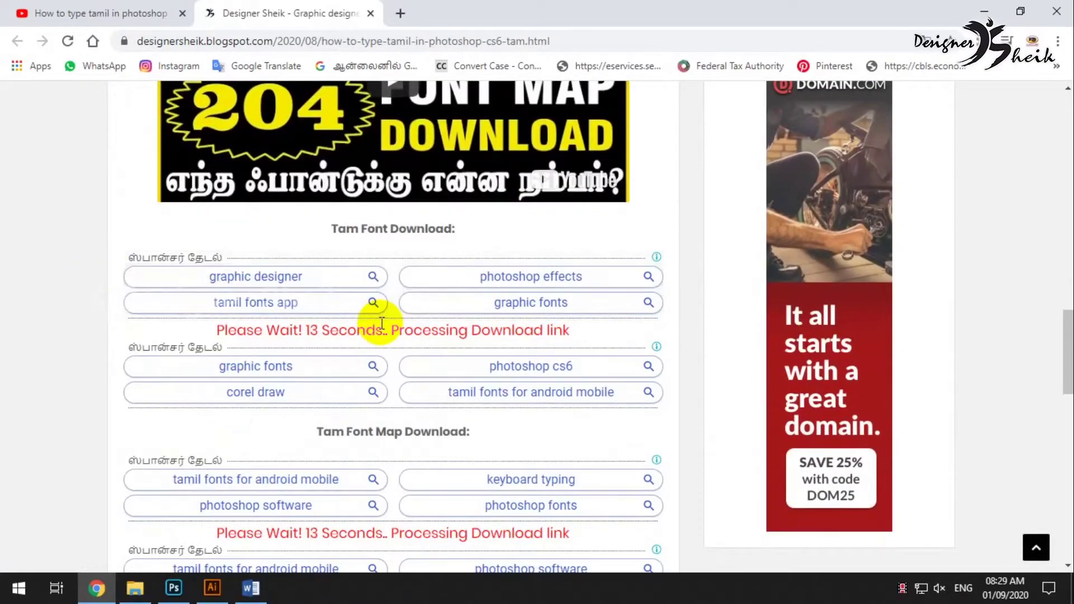
pyautogui.scroll(-2, 408, 340)
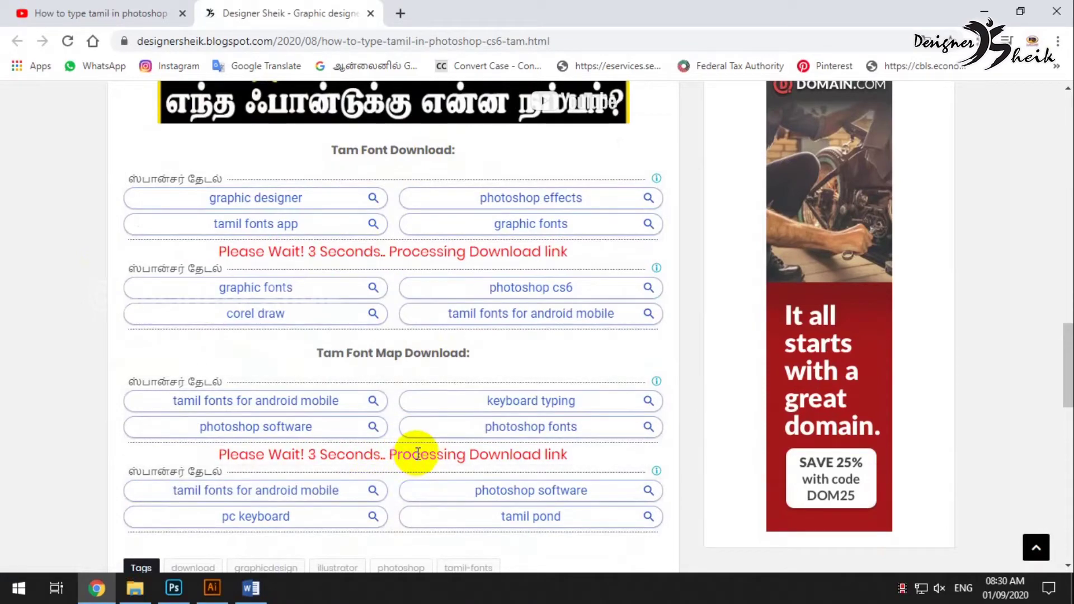
pyautogui.scroll(-1, 730, 481)
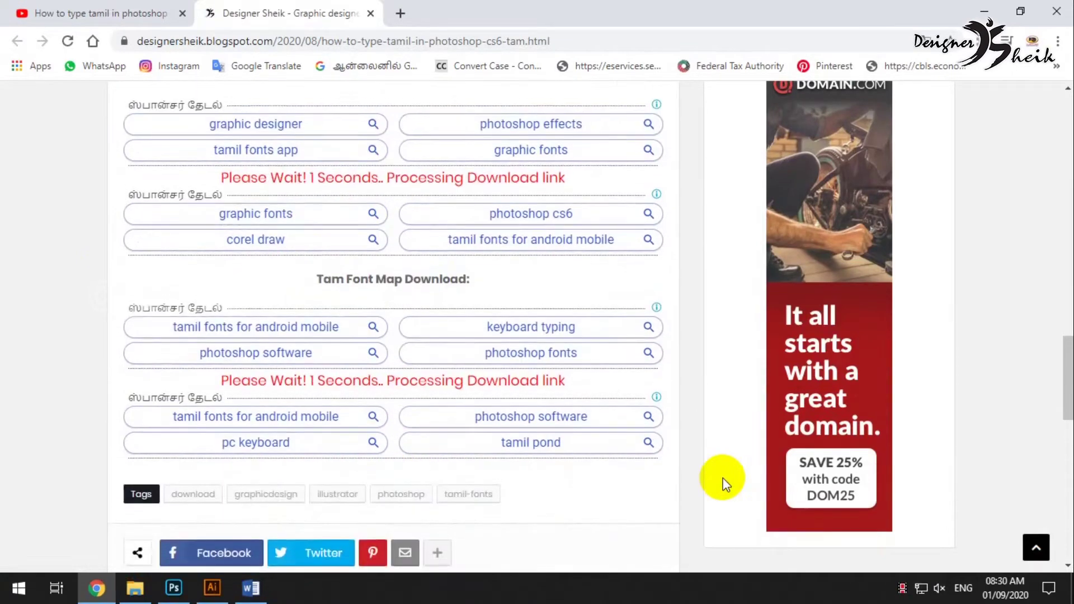
pyautogui.scroll(1, 727, 483)
pyautogui.scroll(-1, 726, 484)
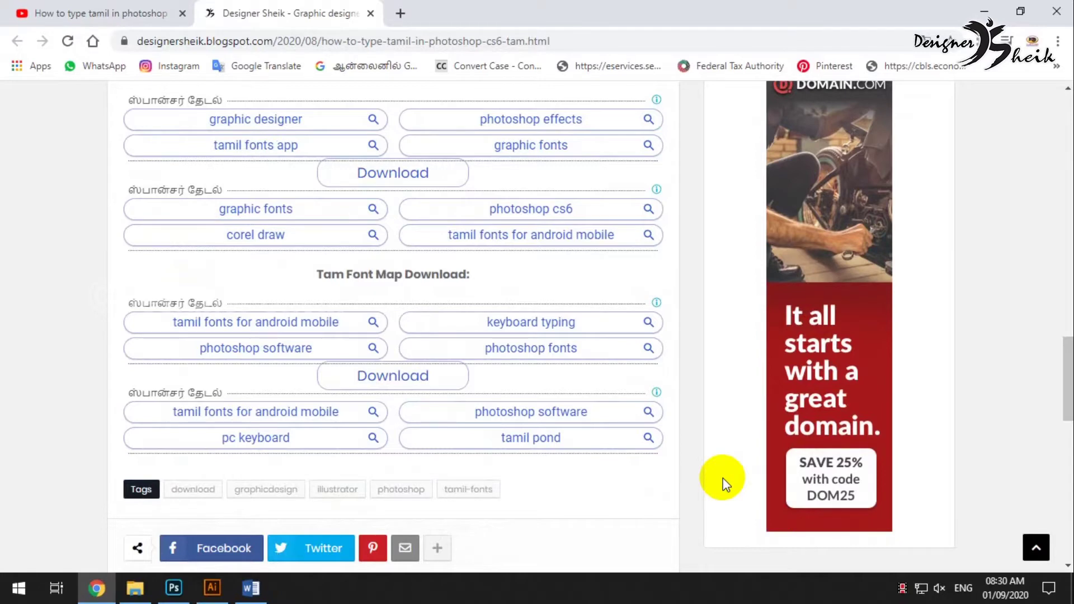
# - View the MediaFire pages for Tam-Tamil-Font-Map.rar and 204 TAM.rar, closing each one after viewing
pyautogui.click(406, 379)
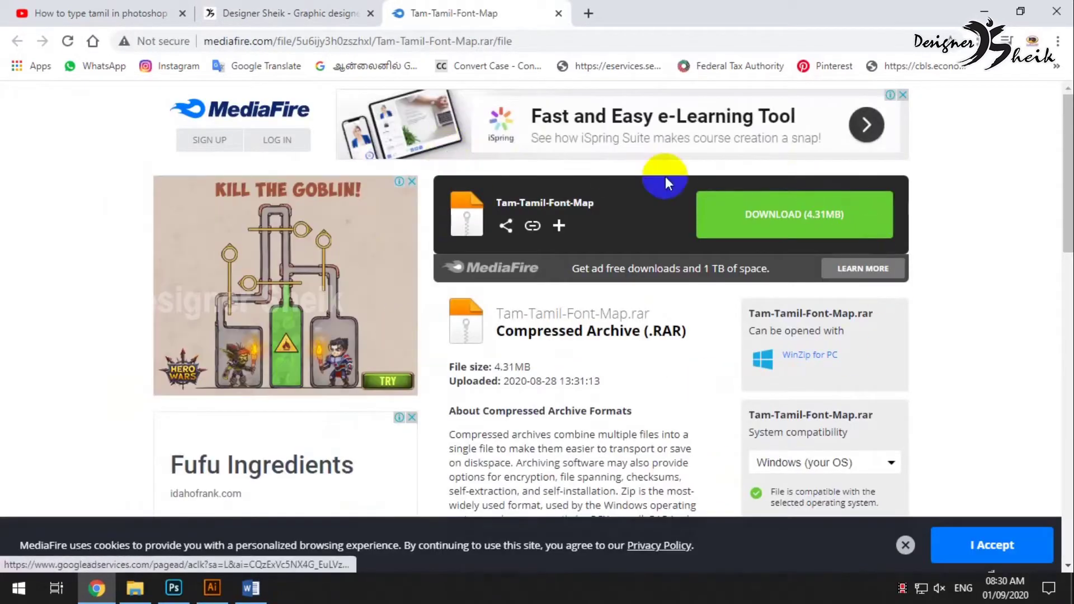
pyautogui.click(559, 14)
pyautogui.click(386, 175)
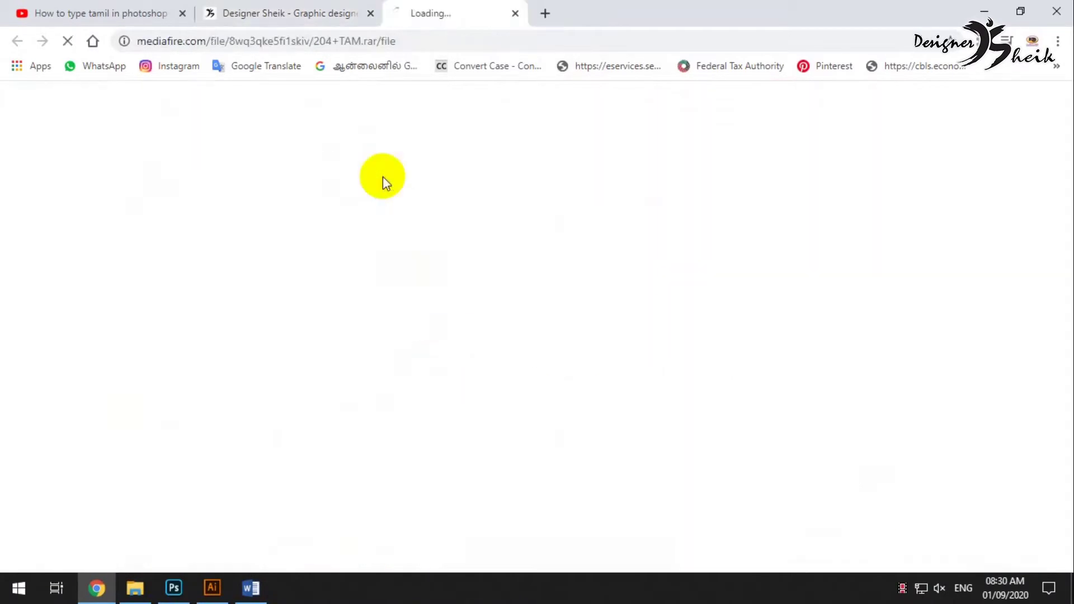
pyautogui.click(769, 218)
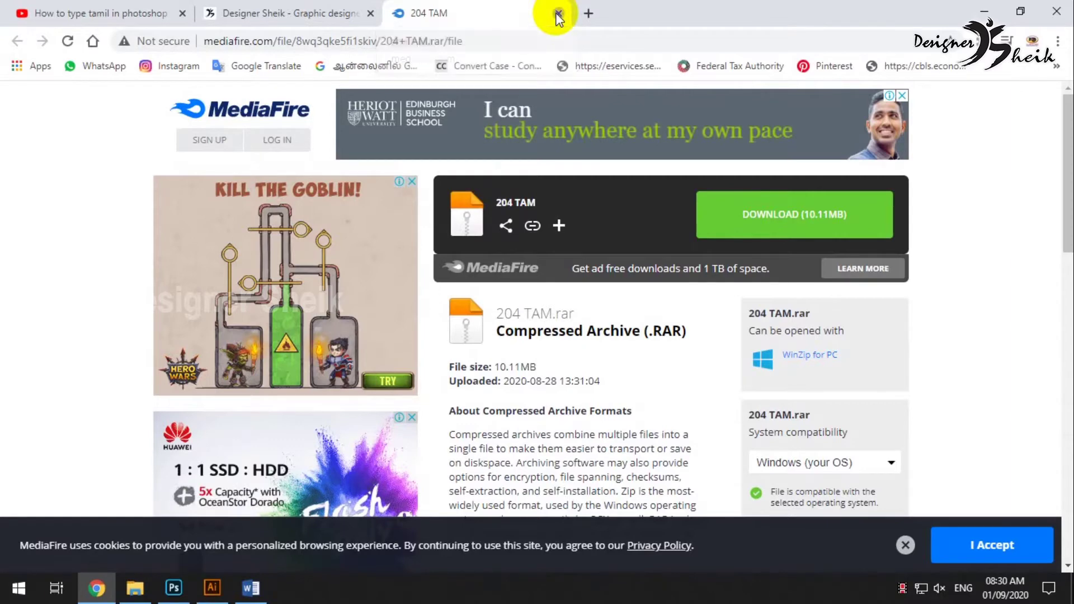
pyautogui.click(558, 13)
# - In File Explorer's Font Map folder, extract the Tab-tamil-font-map archive to its own folder and open that folder
pyautogui.click(135, 588)
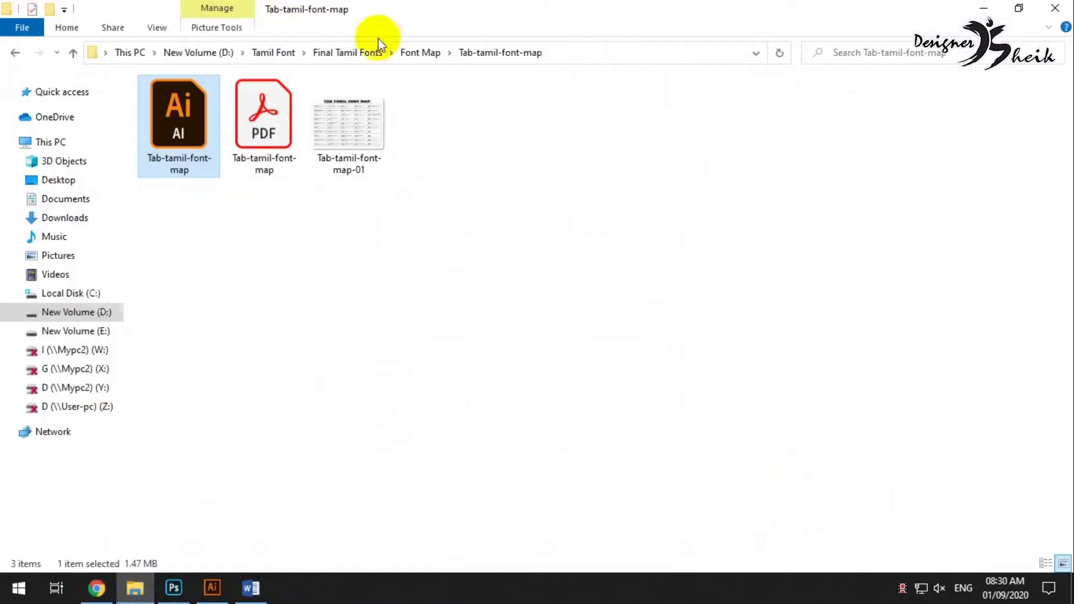
pyautogui.click(421, 54)
pyautogui.click(441, 144)
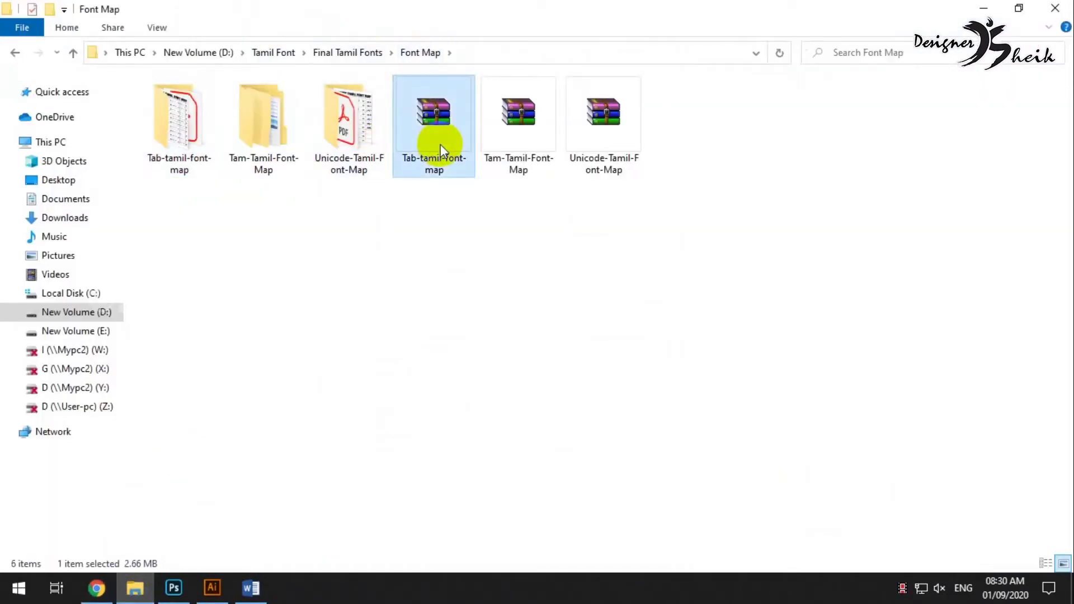
pyautogui.rightClick(441, 145)
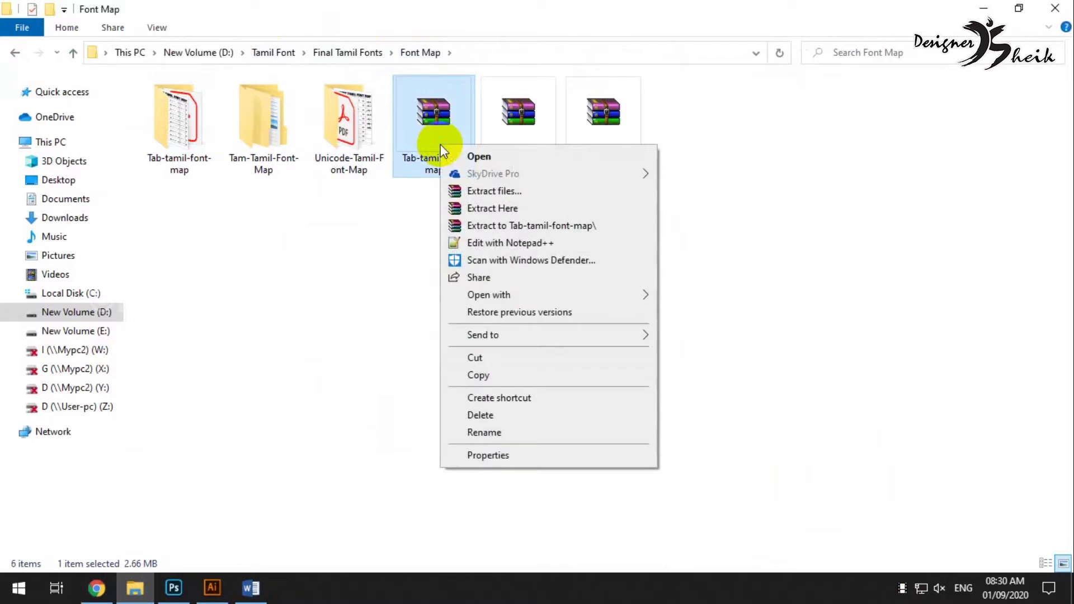
pyautogui.click(469, 227)
pyautogui.doubleClick(163, 134)
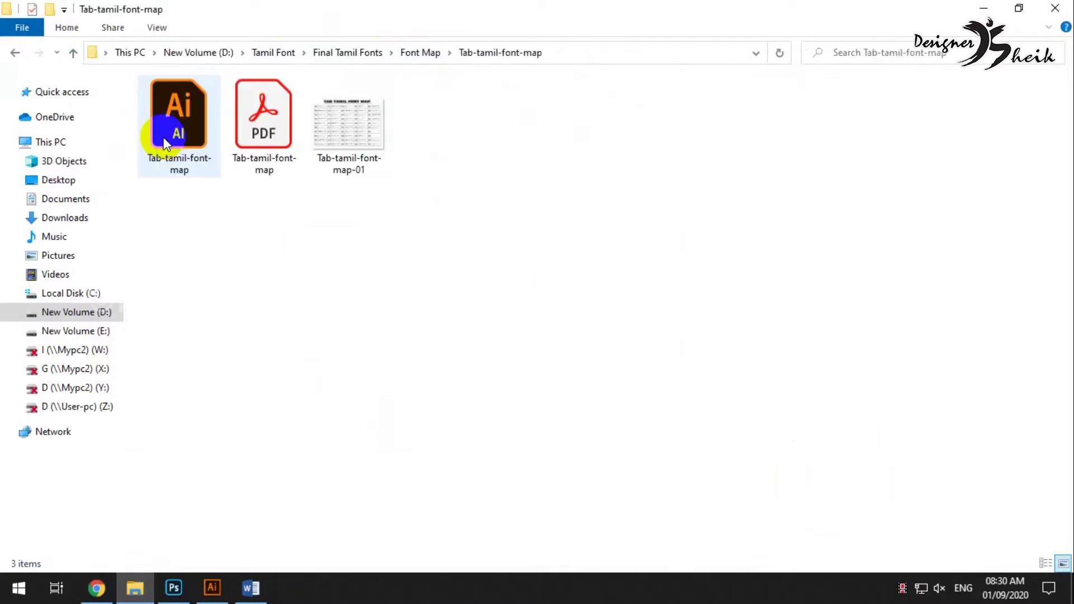
# - Open the Tab-tamil-font-map-01 image for viewing
pyautogui.doubleClick(359, 136)
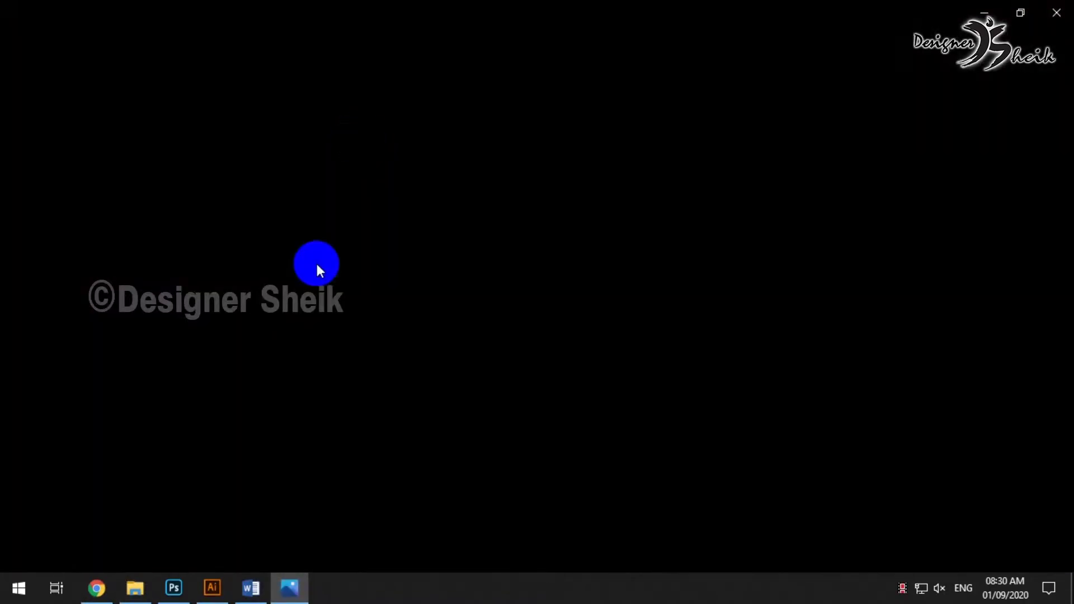
pyautogui.click(135, 588)
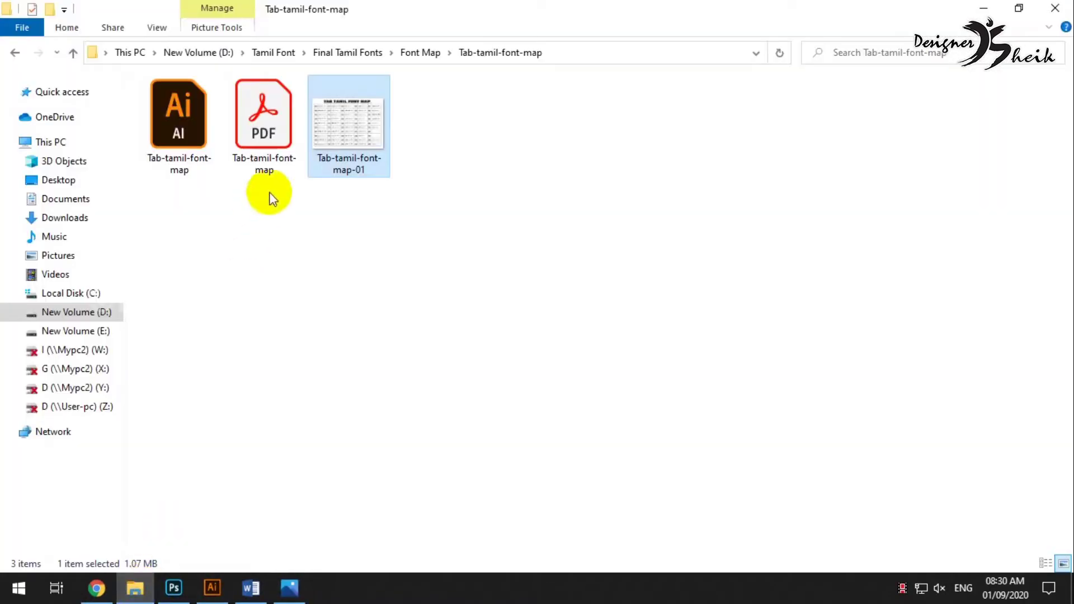
pyautogui.click(289, 588)
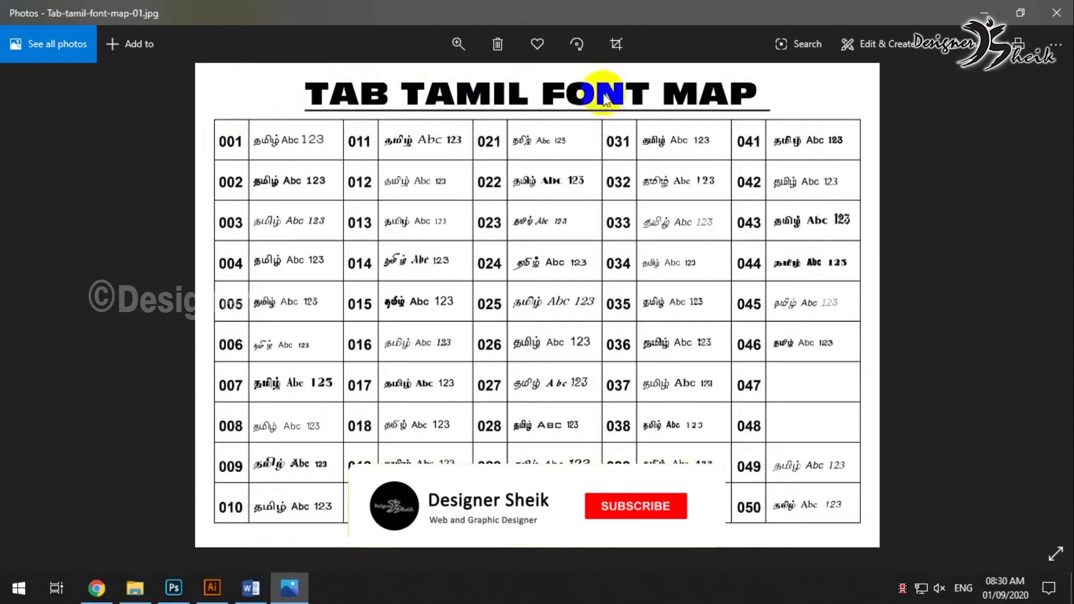
# - Examine the numbered font samples throughout the Tab Tamil font map image, and close the image
pyautogui.scroll(2, 354, 137)
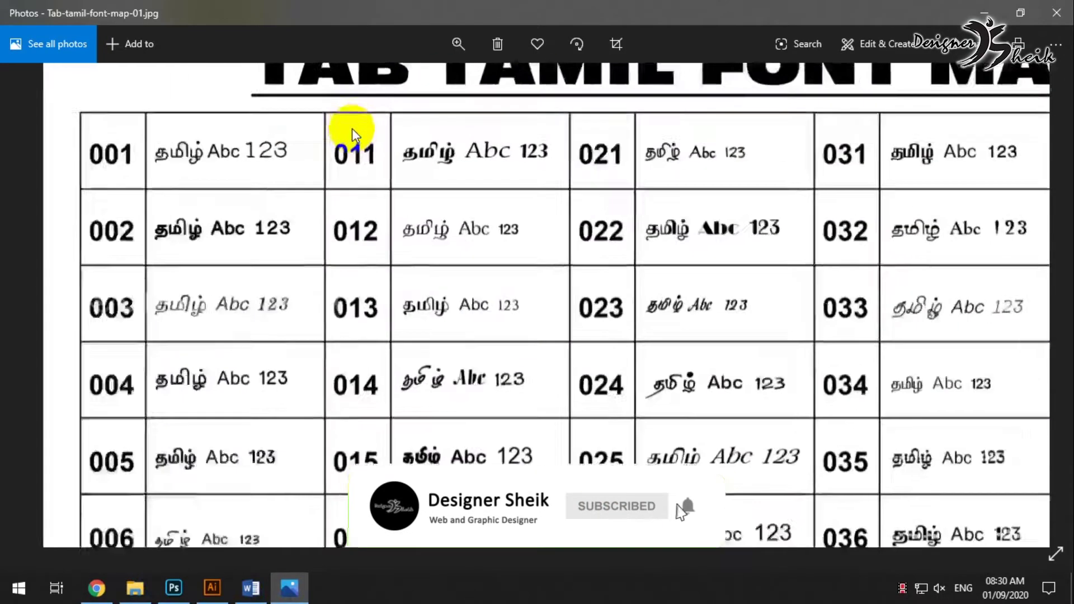
pyautogui.scroll(-8, 178, 171)
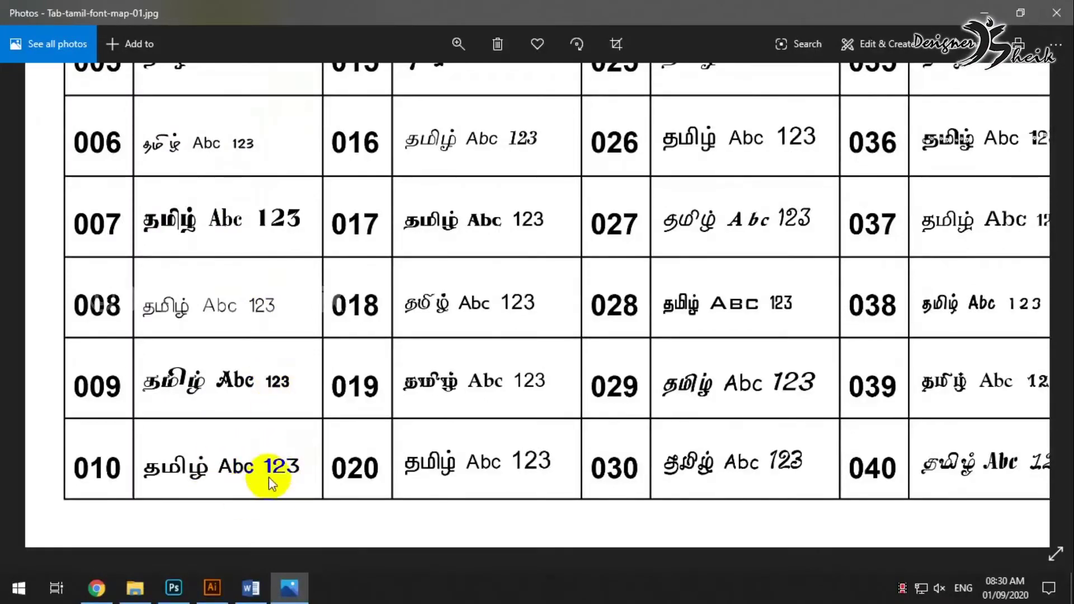
pyautogui.scroll(5, 480, 335)
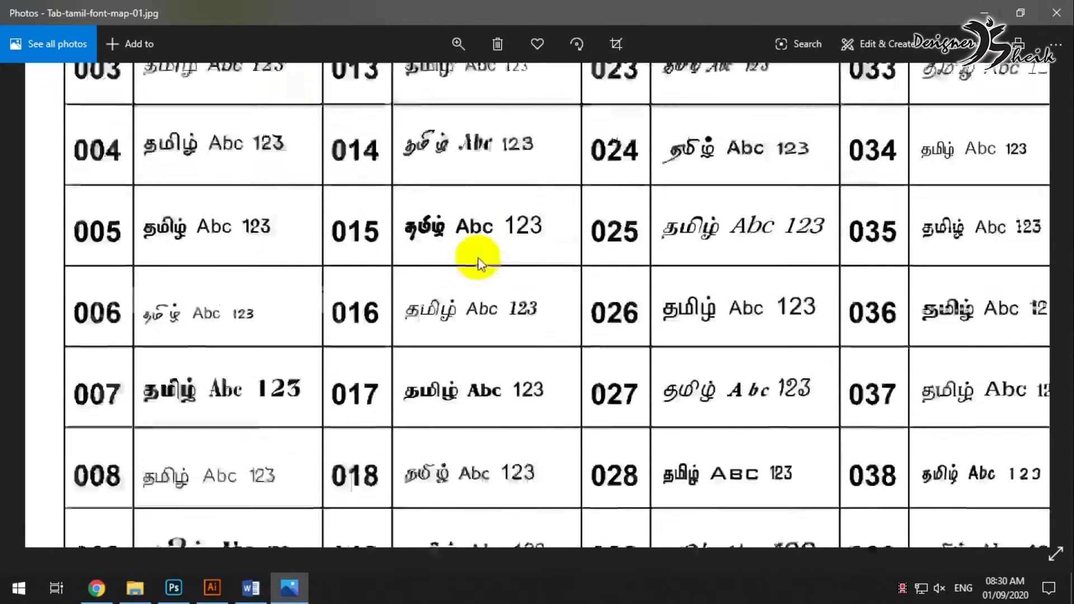
pyautogui.scroll(-5, 470, 243)
pyautogui.scroll(5, 305, 140)
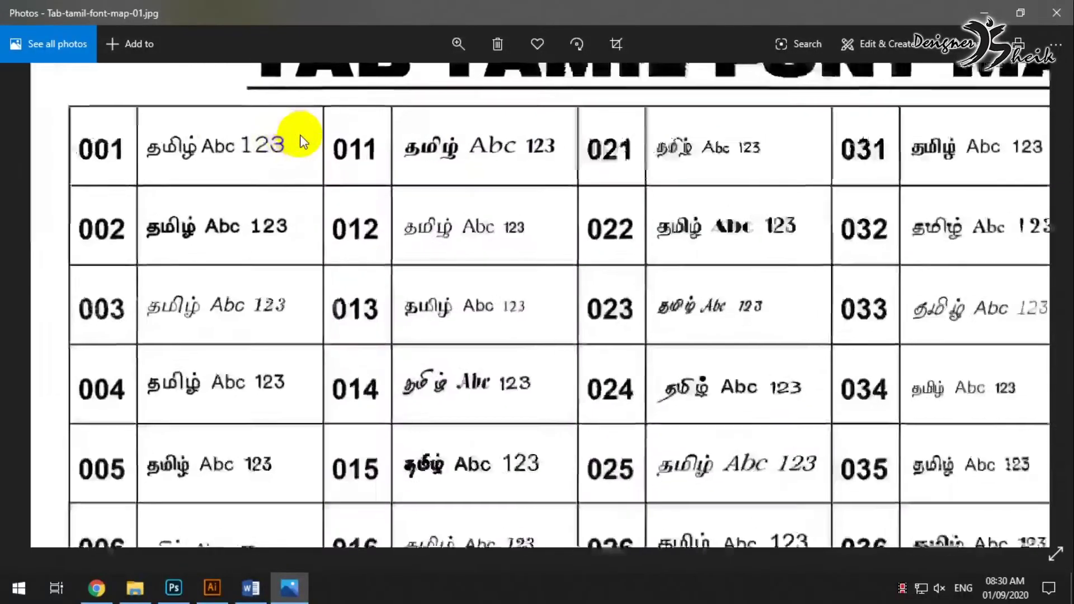
pyautogui.moveTo(301, 173); pyautogui.dragTo(244, 232)
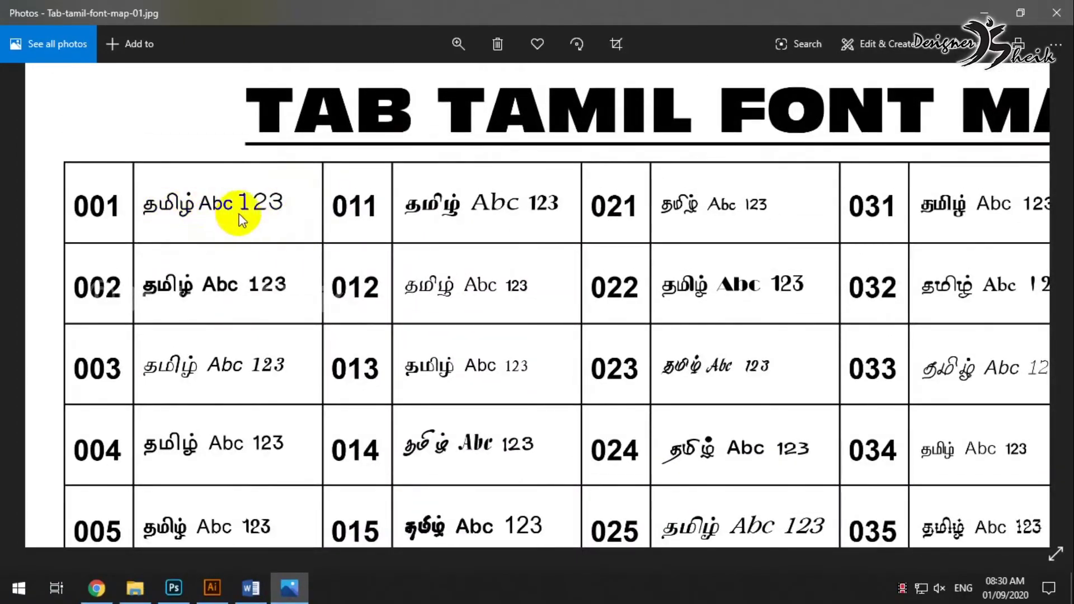
pyautogui.moveTo(529, 231); pyautogui.dragTo(202, 158)
pyautogui.scroll(-5, 479, 267)
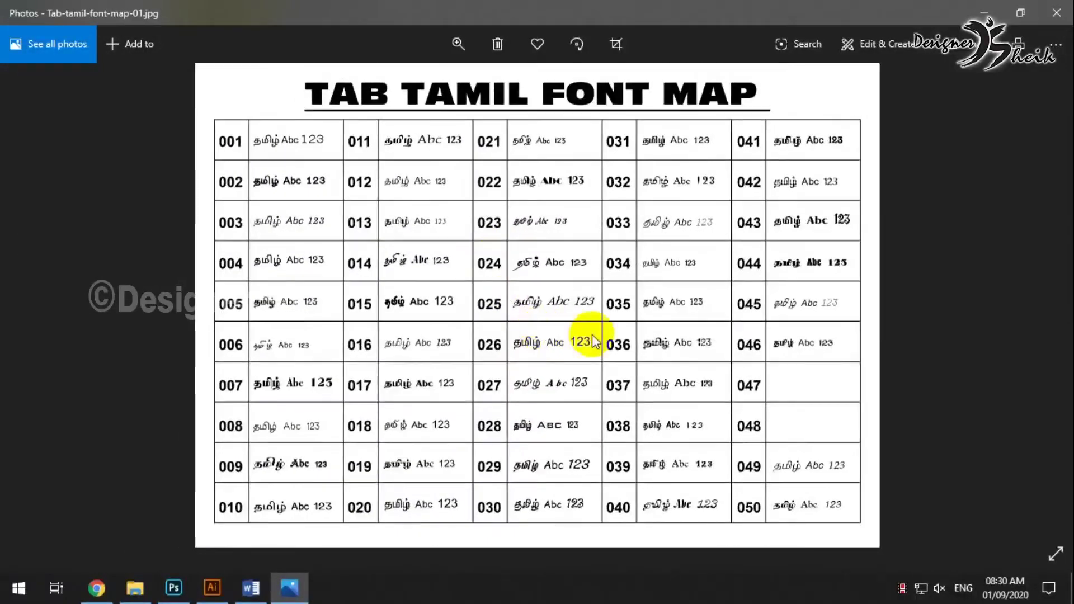
pyautogui.scroll(4, 707, 304)
pyautogui.moveTo(701, 330); pyautogui.dragTo(690, 246)
pyautogui.scroll(-3, 694, 302)
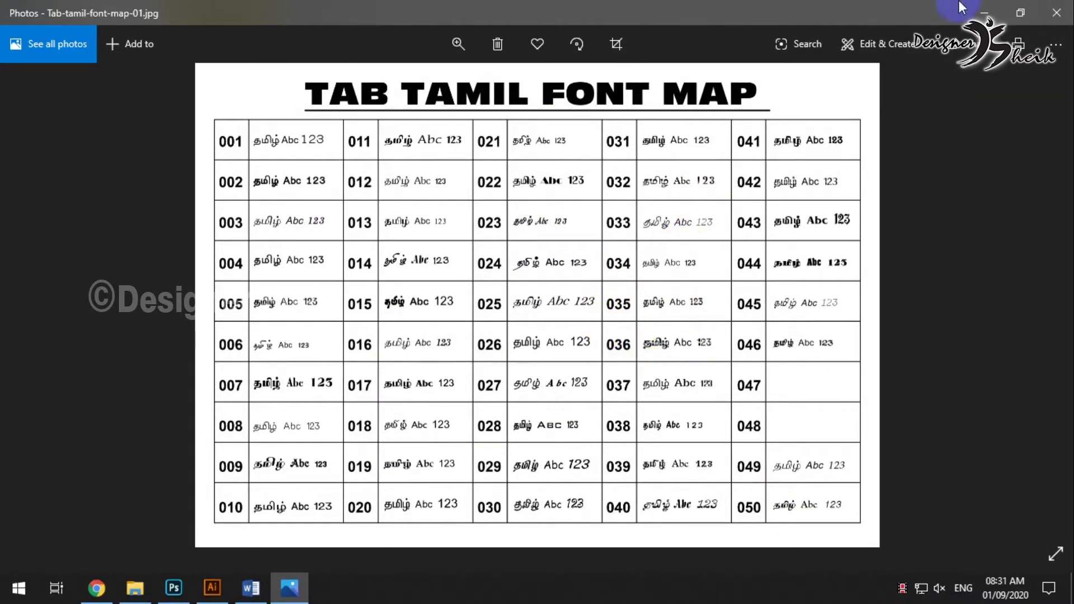
pyautogui.click(1055, 13)
# - Open the Tab-tamil-font-map AI file in Illustrator and look over its font table
pyautogui.doubleClick(182, 143)
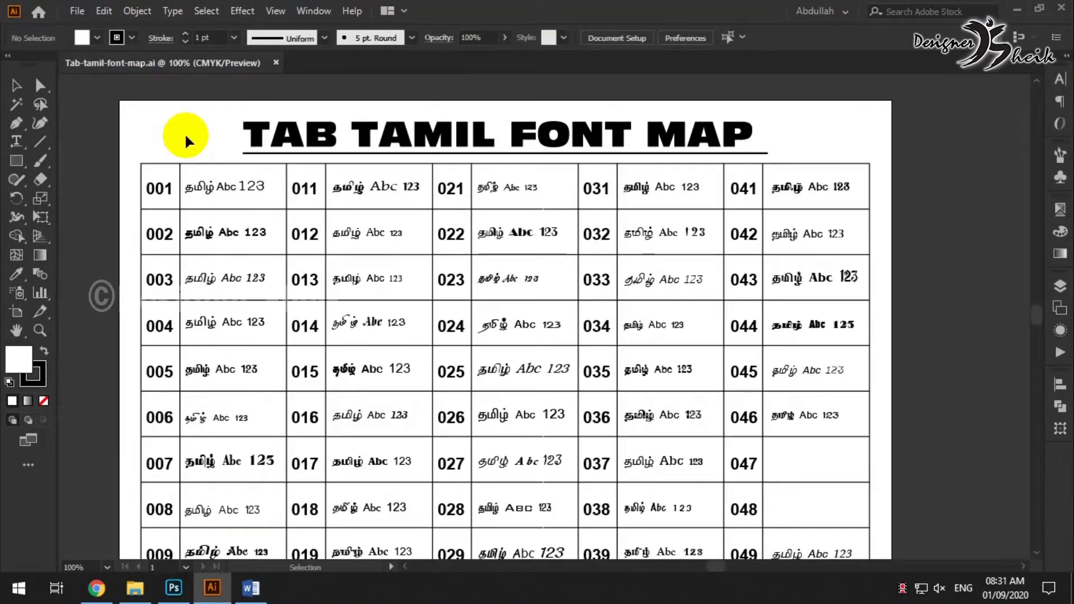
pyautogui.scroll(-1, 300, 253)
pyautogui.scroll(-3, 300, 255)
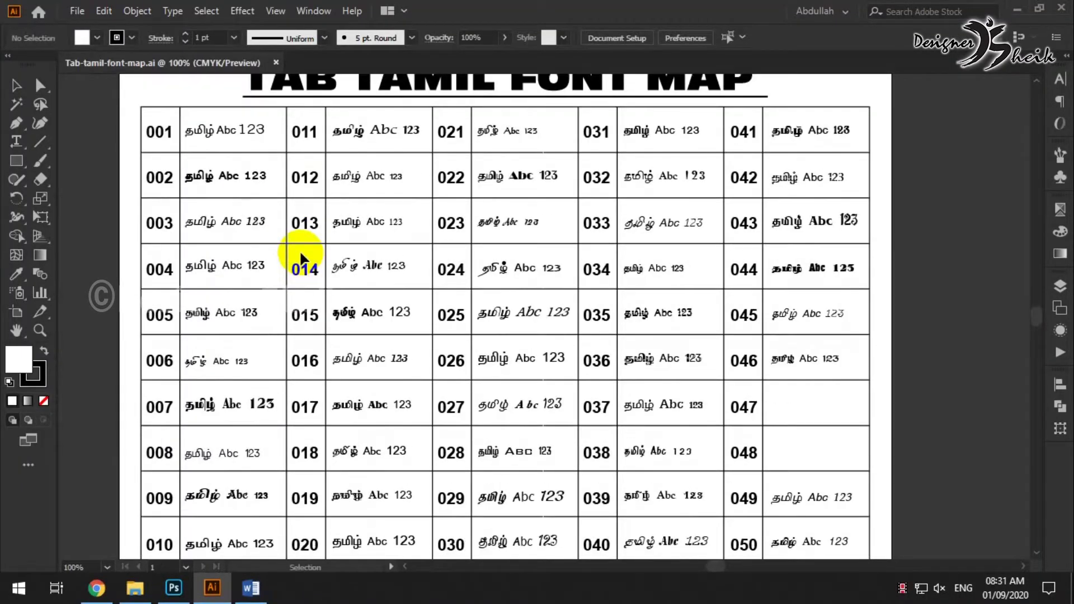
# - Create a new 17 × 22 cm portrait CMYK document named Untitled-1 with 300 ppi raster effects
pyautogui.click(76, 13)
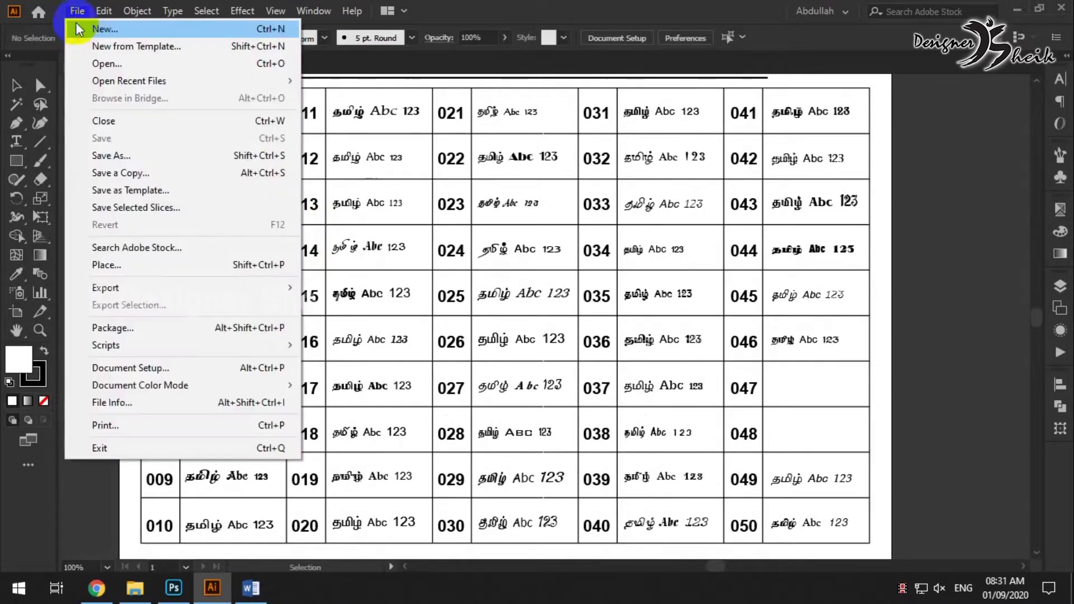
pyautogui.click(84, 32)
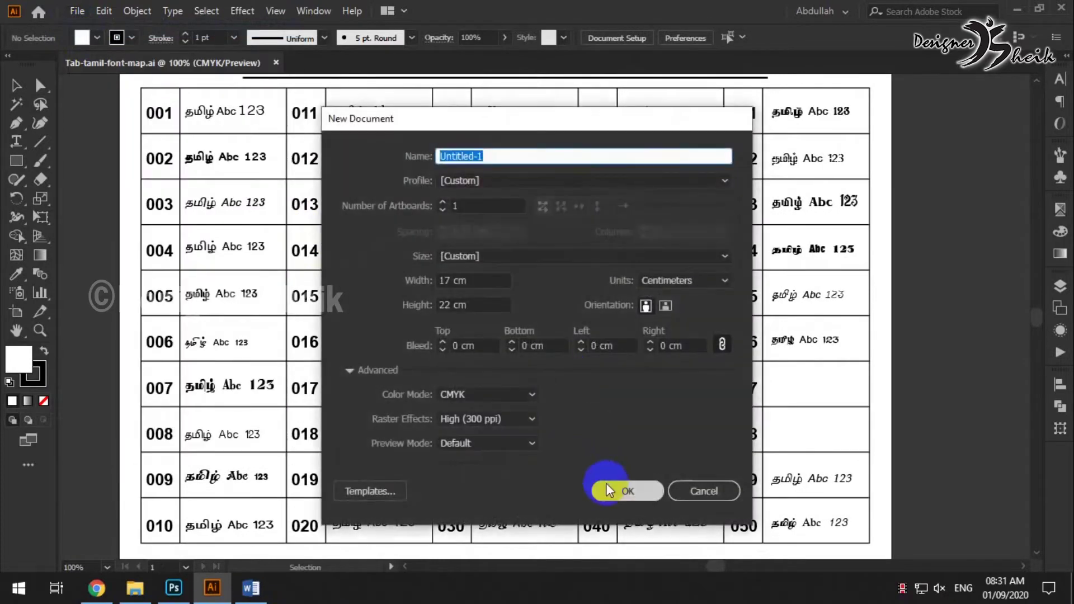
pyautogui.click(618, 422)
# - Bring the font sample text numbered 013 from the font map into the new document, near the top of the artboard
pyautogui.click(151, 65)
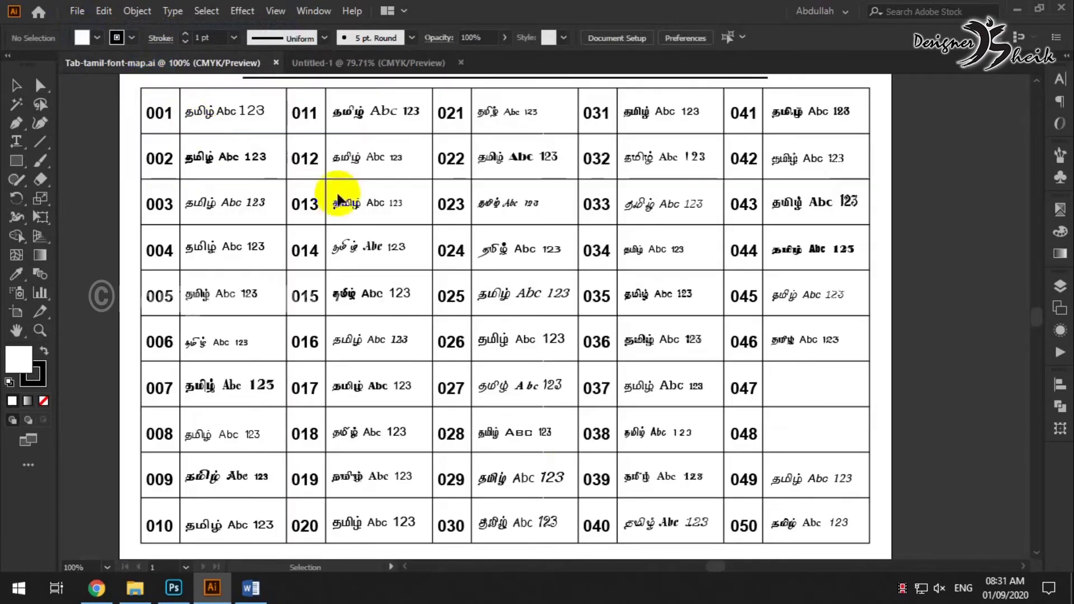
pyautogui.moveTo(358, 140); pyautogui.dragTo(573, 253)
pyautogui.moveTo(534, 200); pyautogui.dragTo(504, 204)
pyautogui.scroll(1, 545, 208)
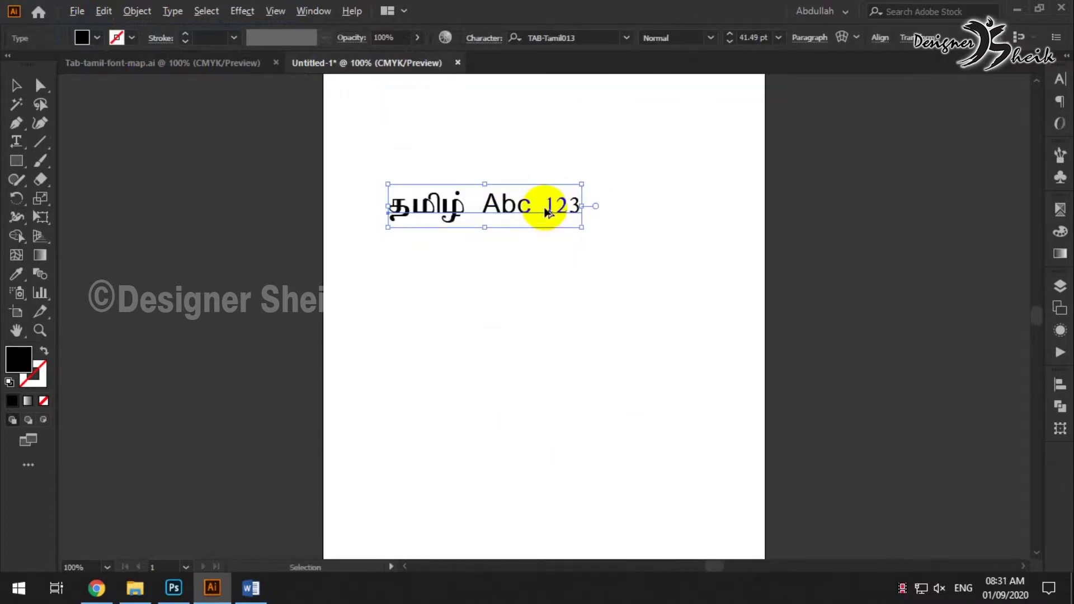
pyautogui.scroll(1, 546, 211)
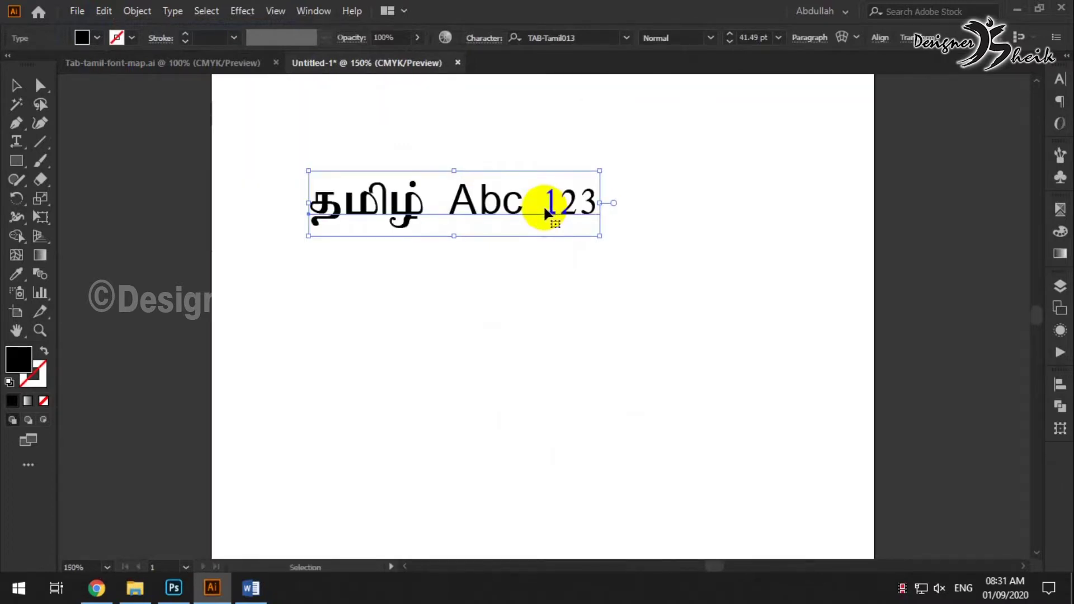
# - Minimize the open windows, launch NHM Writer from the desktop, and switch back to the Illustrator document
pyautogui.click(1017, 10)
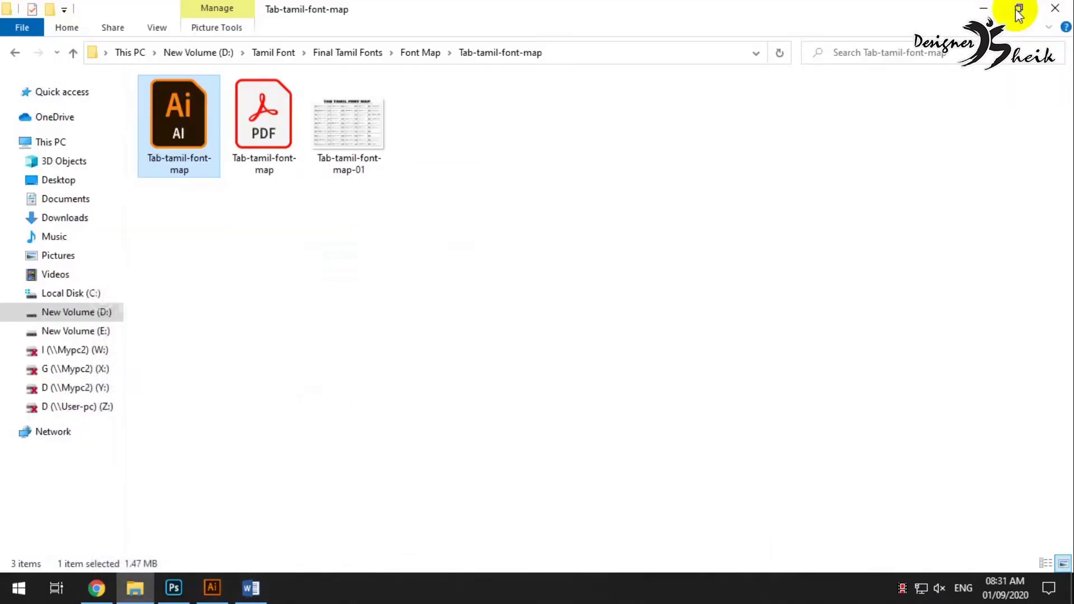
pyautogui.click(978, 9)
pyautogui.click(986, 11)
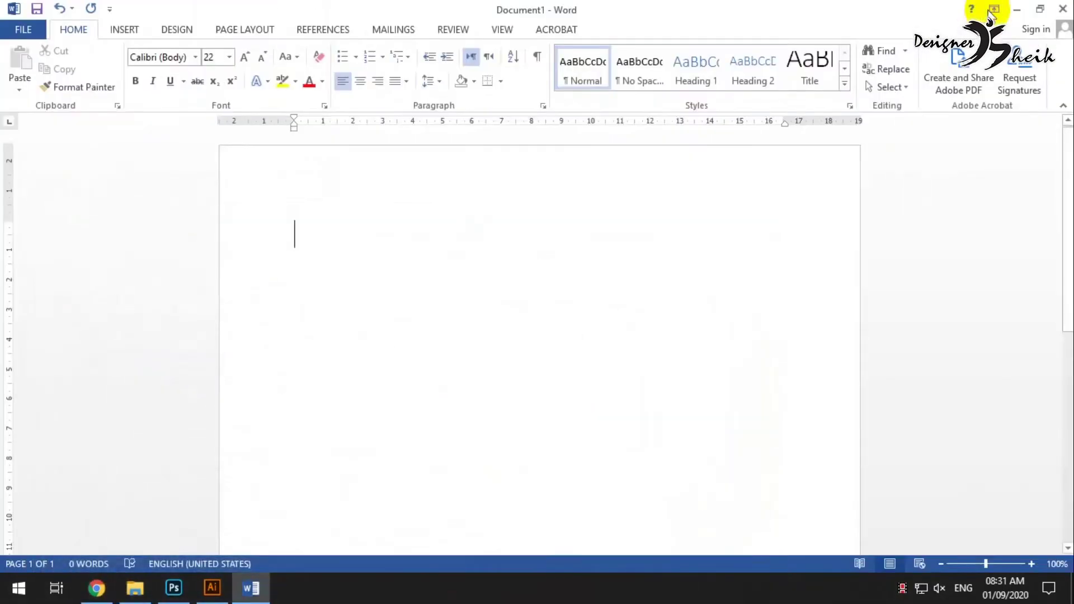
pyautogui.click(1007, 11)
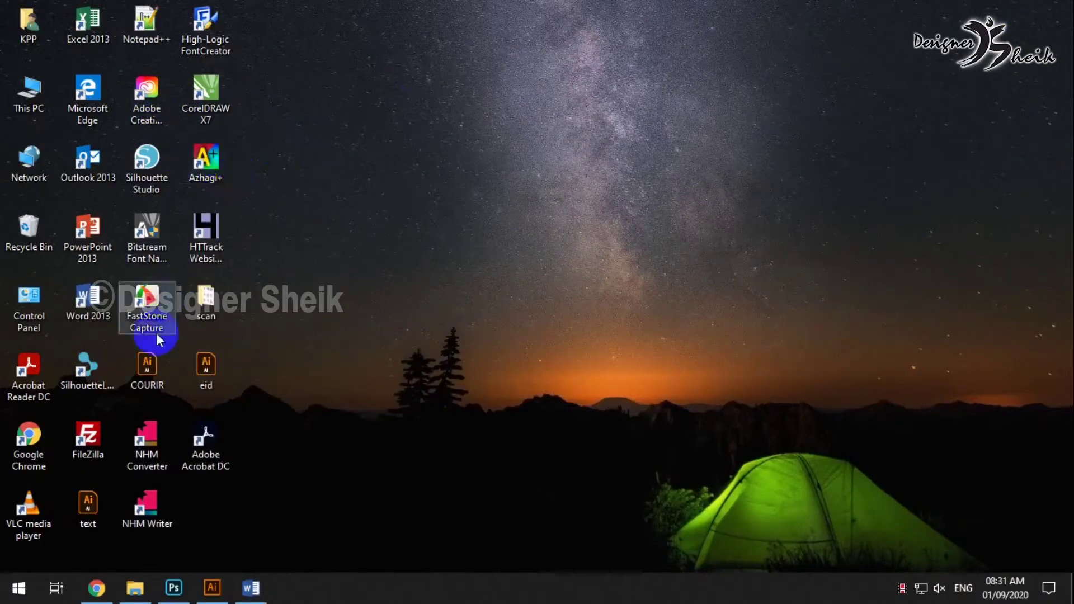
pyautogui.click(160, 510)
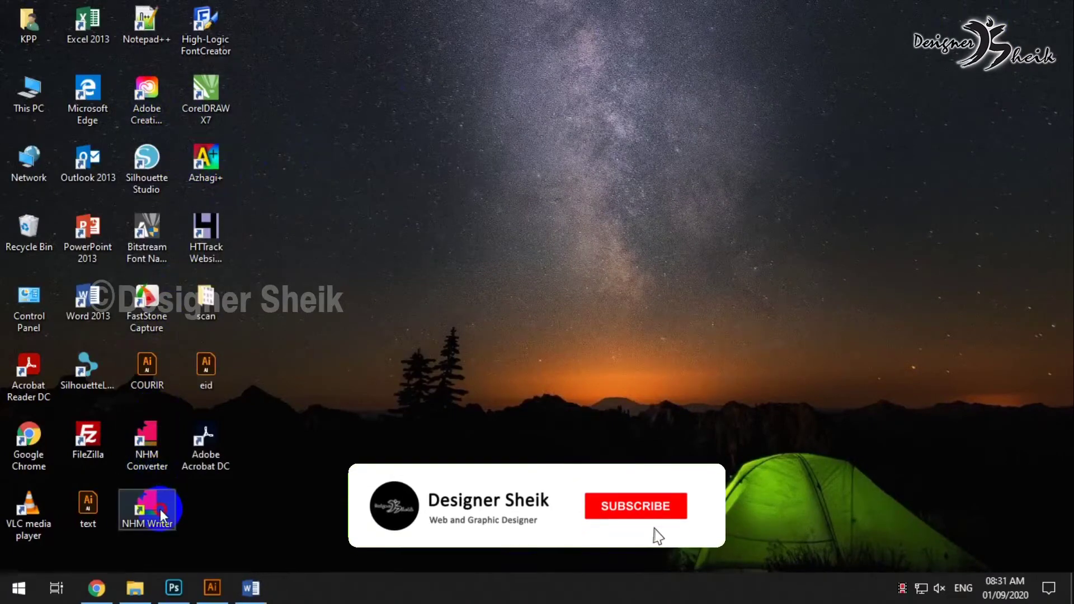
pyautogui.click(221, 592)
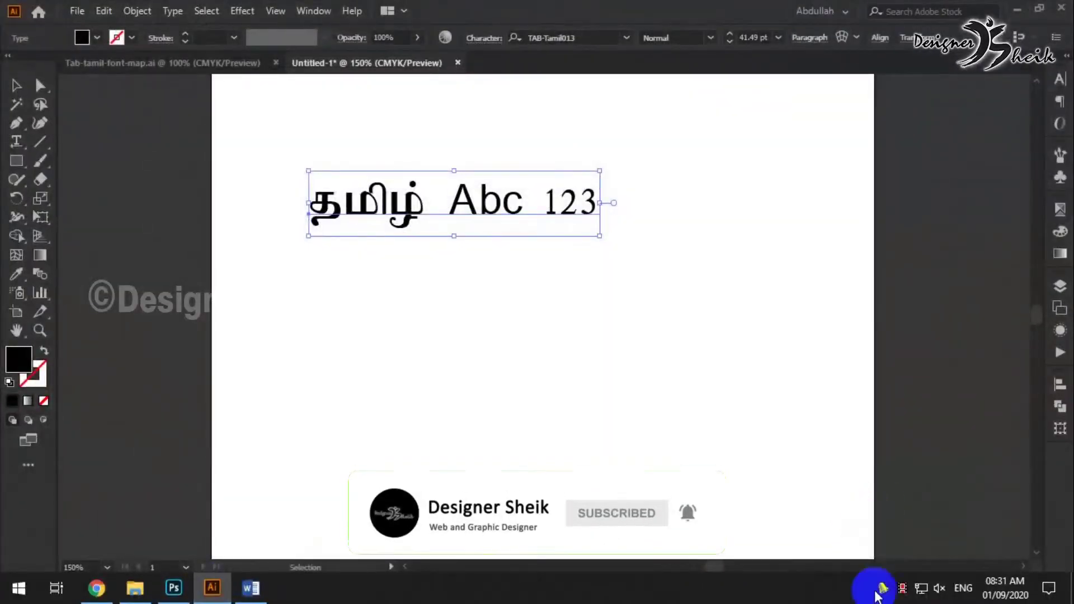
# - Open the NHM Writer settings and look through the keymap list for the Tab-encoded Tamil Bamini and OldTypewriter keyboards
pyautogui.rightClick(882, 591)
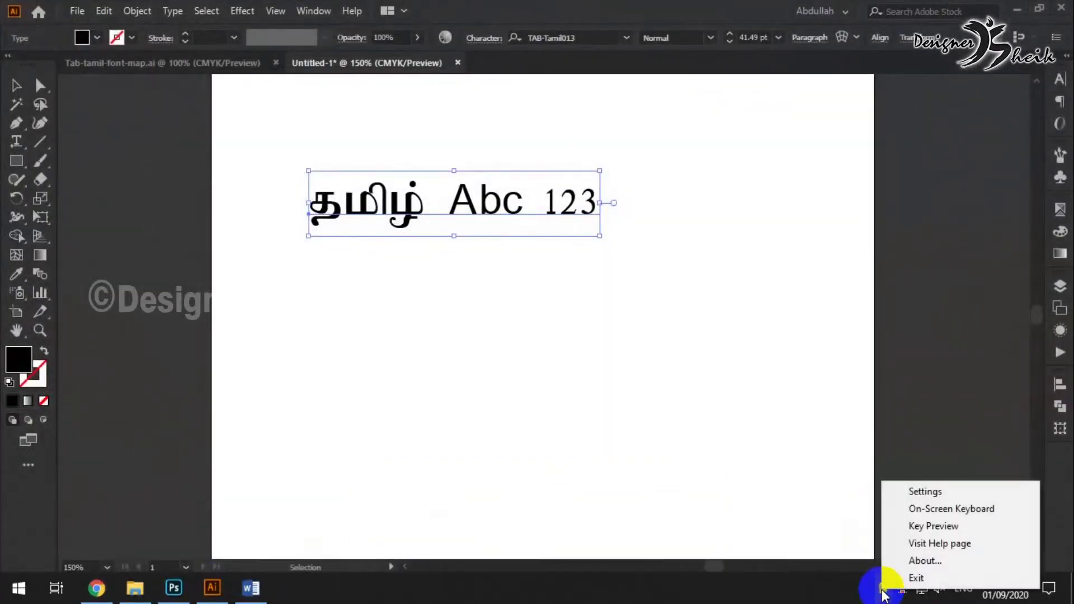
pyautogui.click(923, 488)
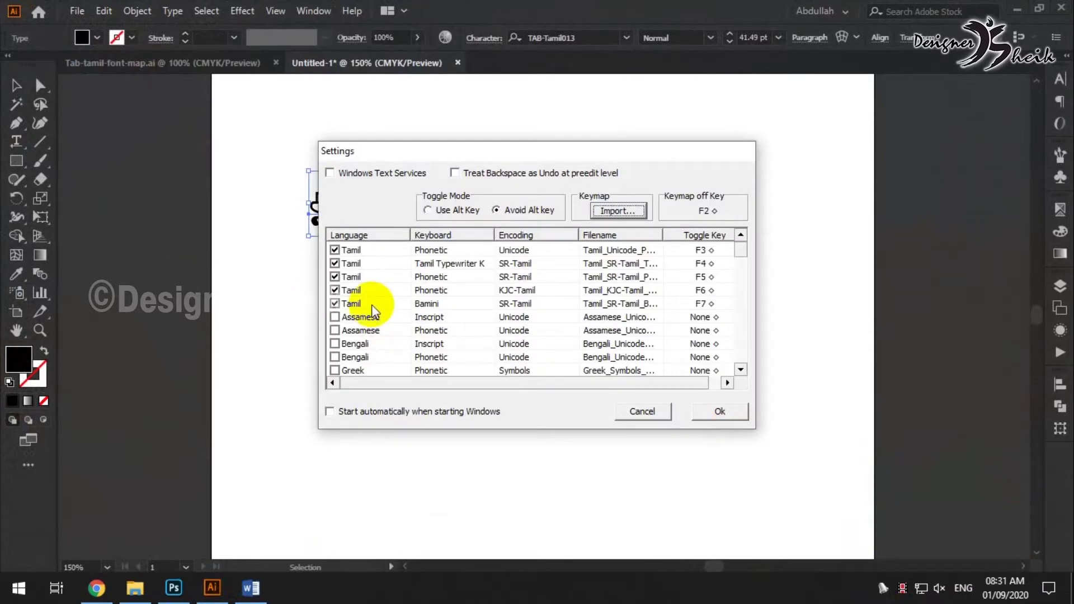
pyautogui.scroll(-1, 373, 311)
pyautogui.scroll(-3, 373, 311)
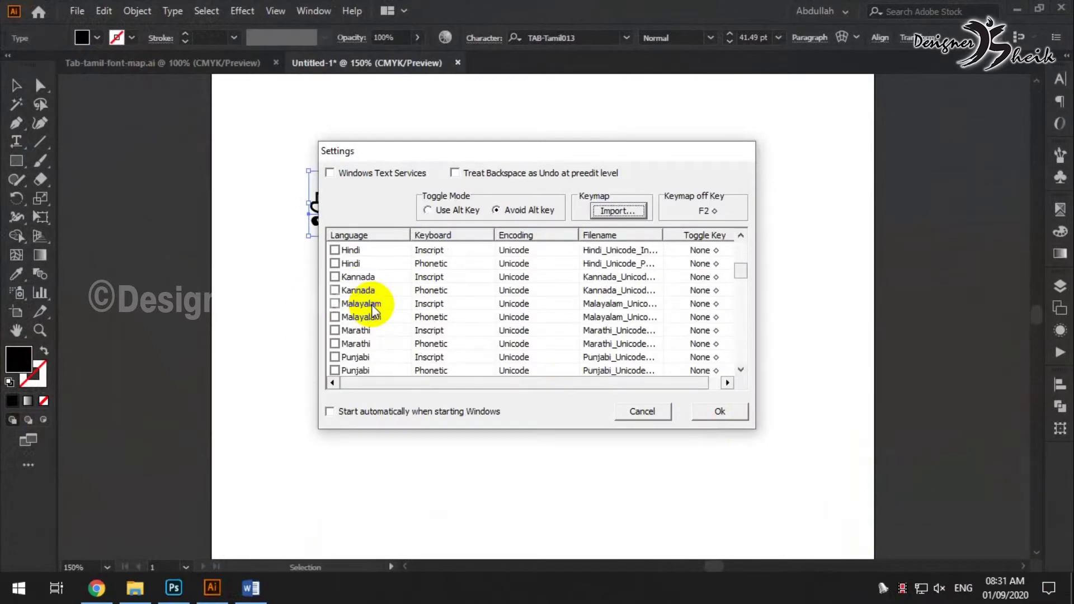
pyautogui.scroll(-6, 374, 312)
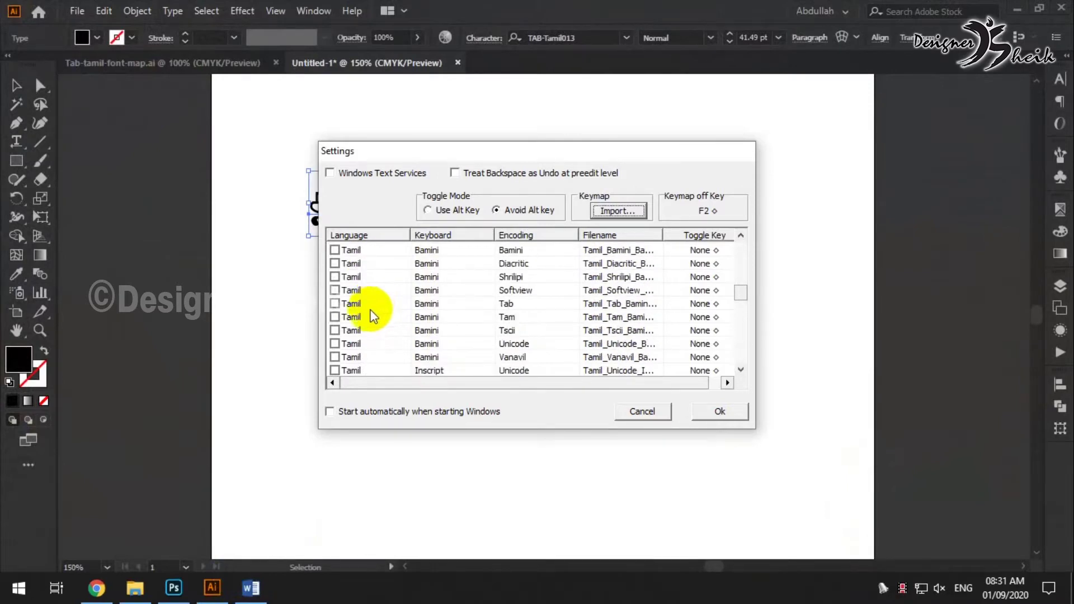
pyautogui.click(426, 305)
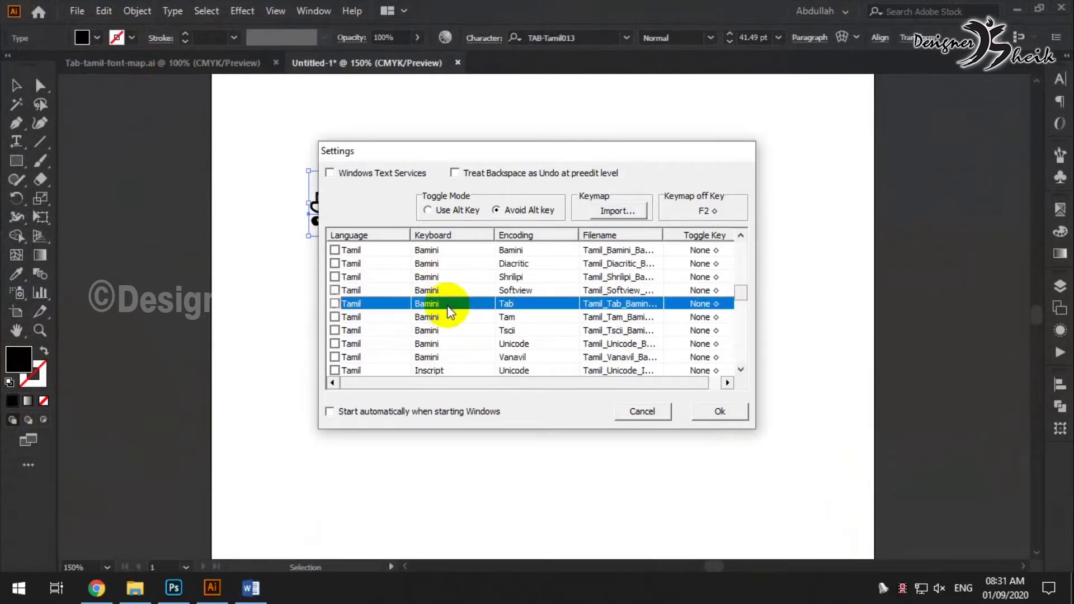
pyautogui.scroll(-1, 469, 322)
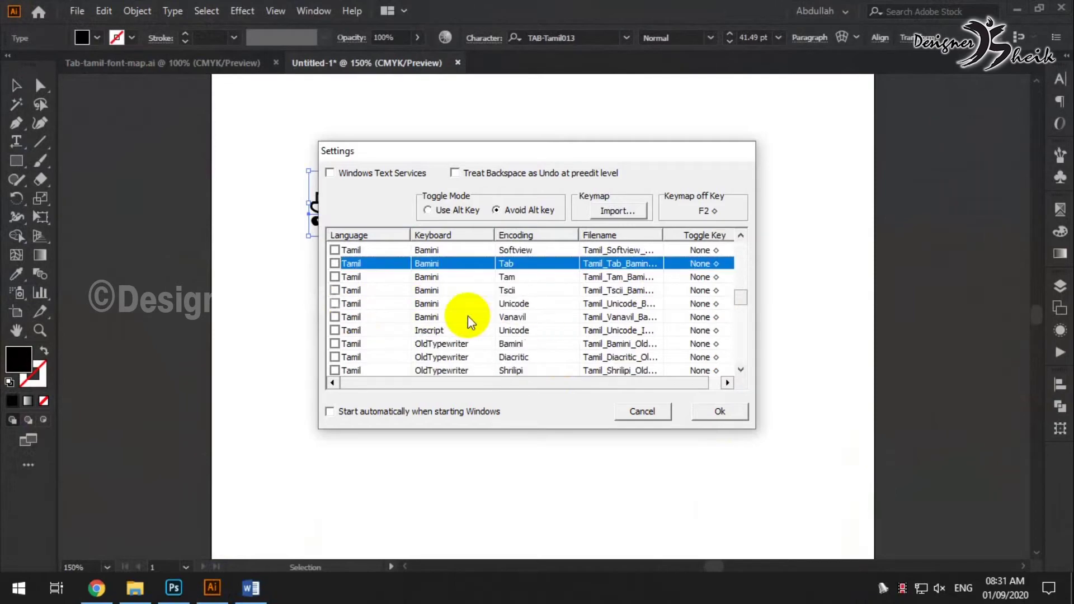
pyautogui.scroll(-2, 469, 321)
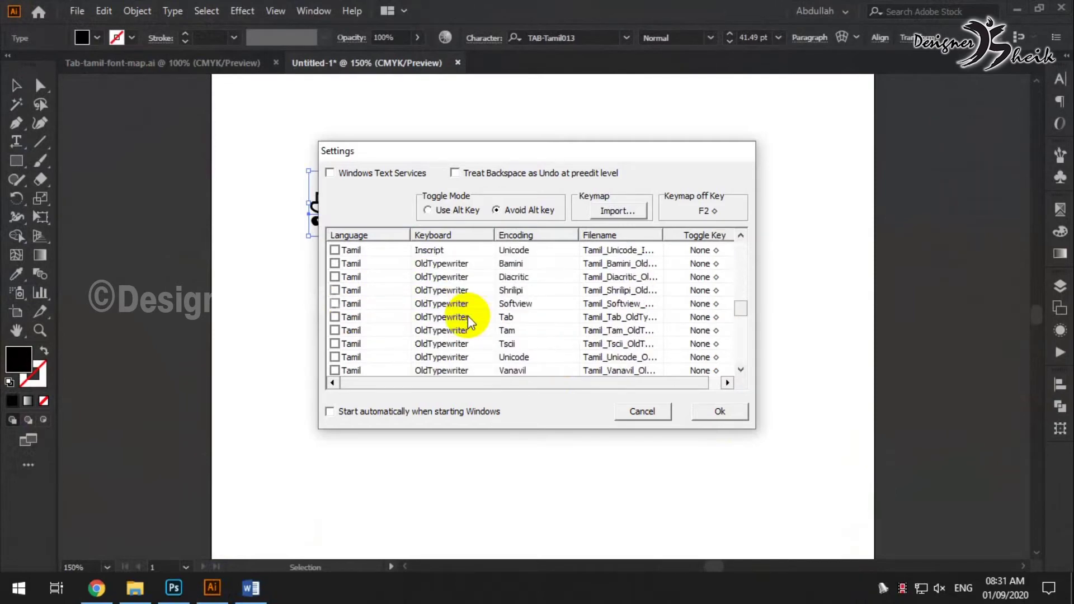
pyautogui.click(447, 317)
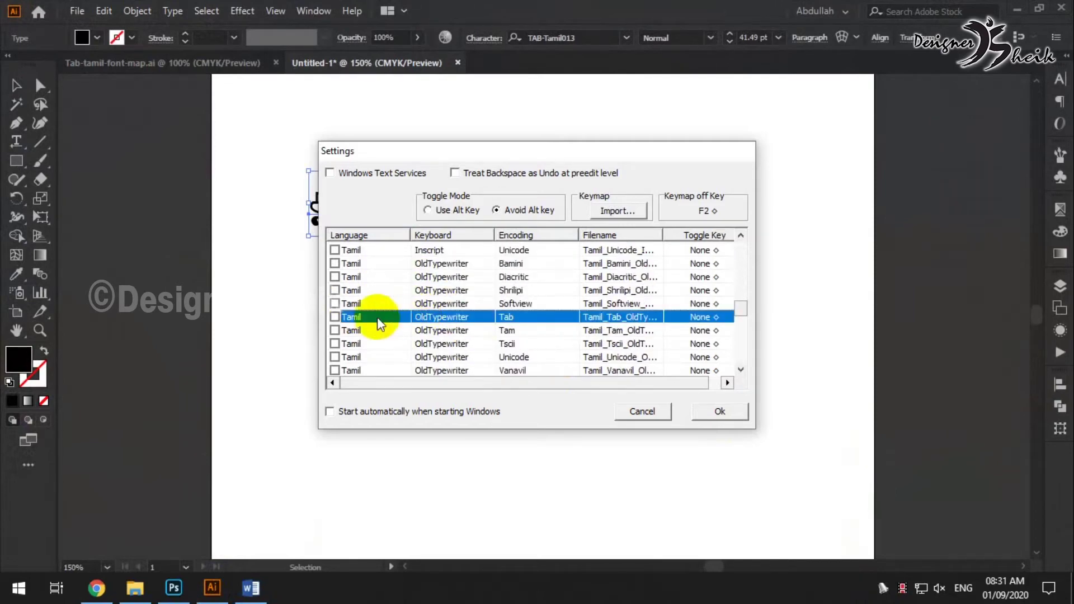
# - Enable the Tamil Phonetic keyboard with Tab encoding in the keymap list
pyautogui.scroll(-2, 532, 323)
pyautogui.scroll(-1, 533, 327)
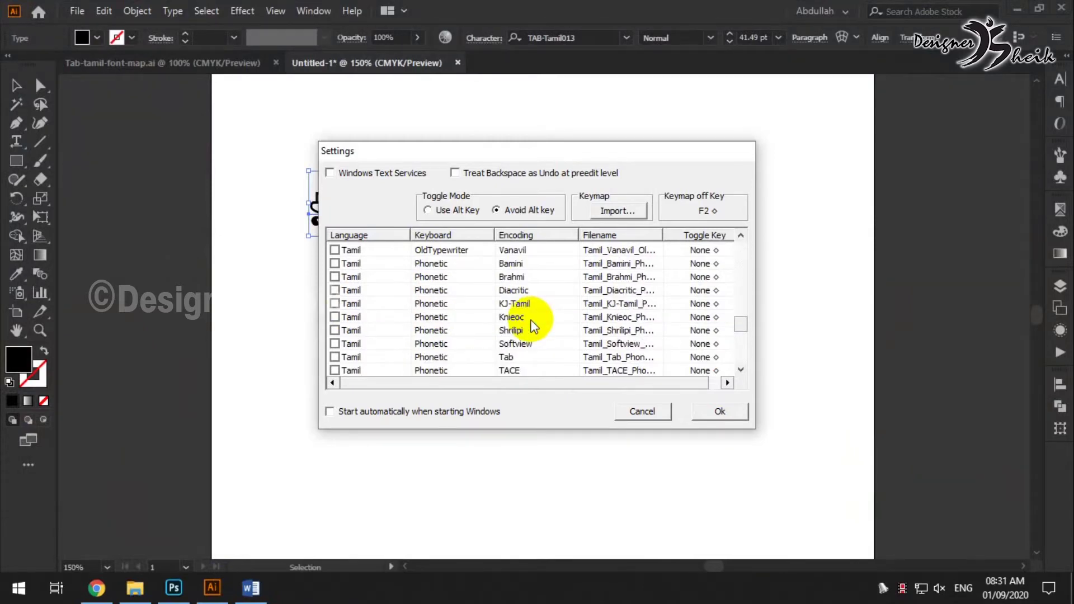
pyautogui.scroll(-1, 522, 347)
pyautogui.click(508, 316)
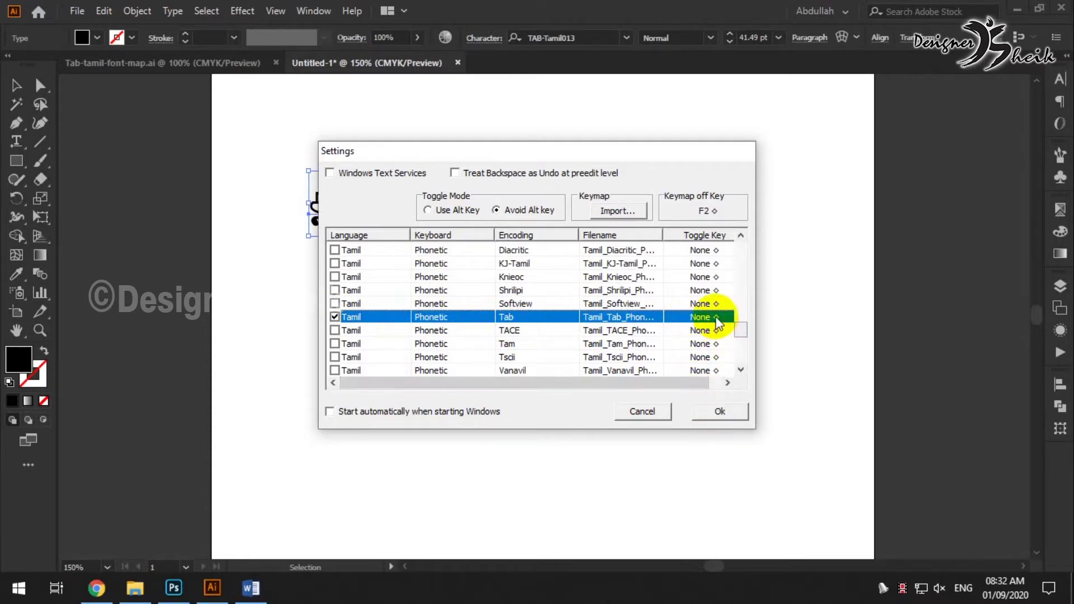
# - Assign F8 as the toggle key for the Tamil Phonetic Tab keymap, check it among the enabled keymaps, and save the settings
pyautogui.scroll(10, 714, 302)
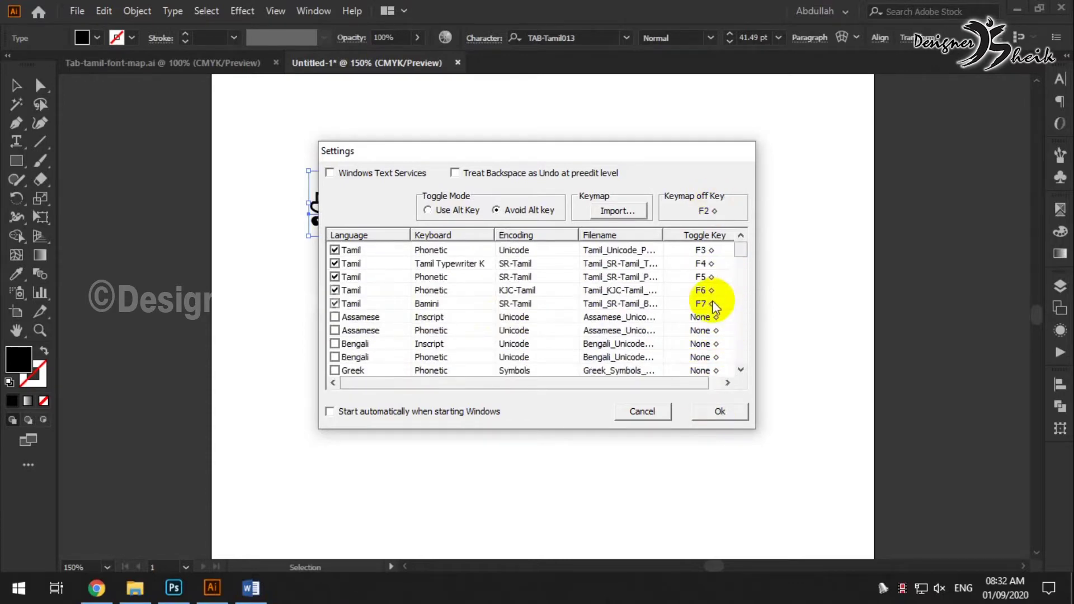
pyautogui.scroll(-10, 727, 333)
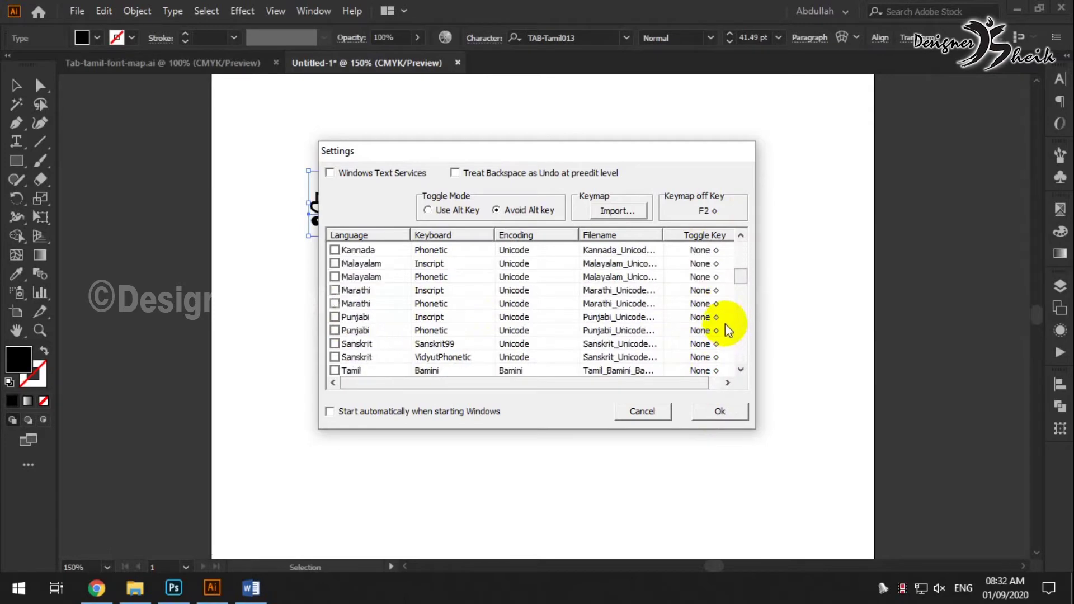
pyautogui.click(718, 359)
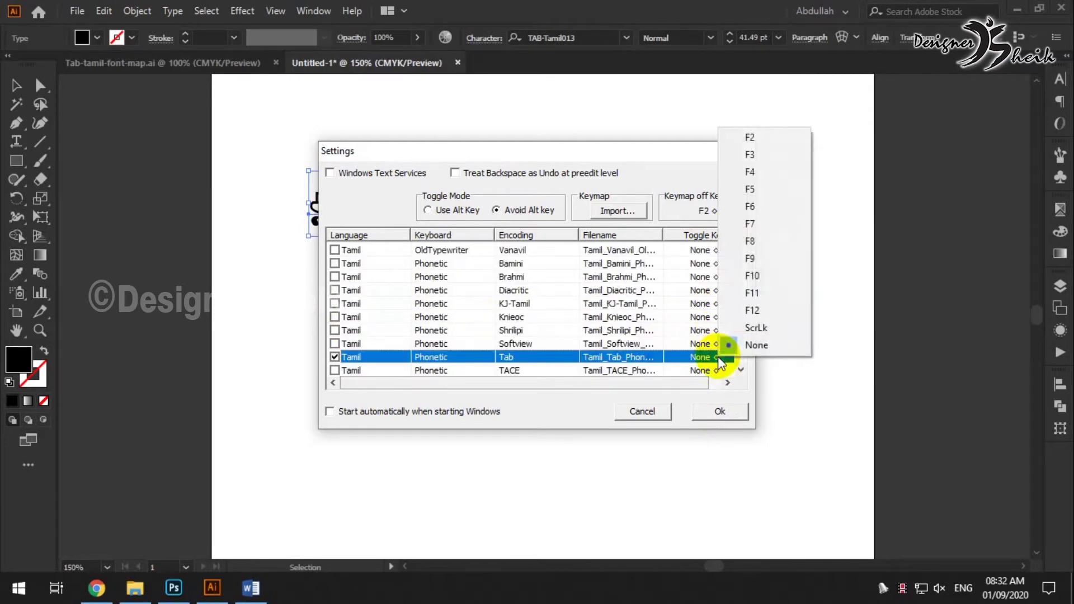
pyautogui.click(752, 244)
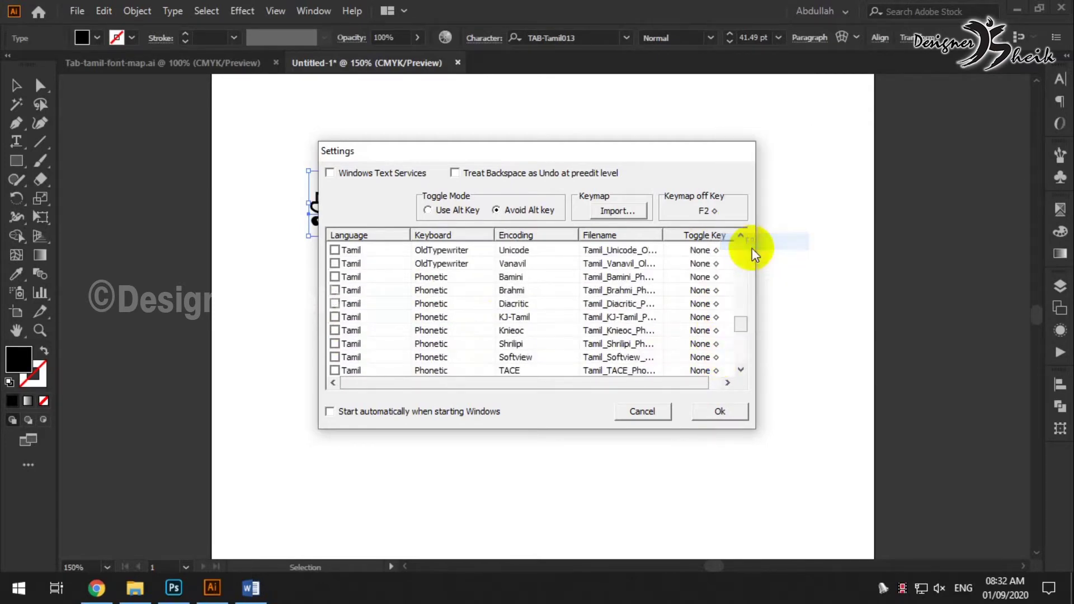
pyautogui.scroll(3, 654, 313)
pyautogui.scroll(5, 656, 317)
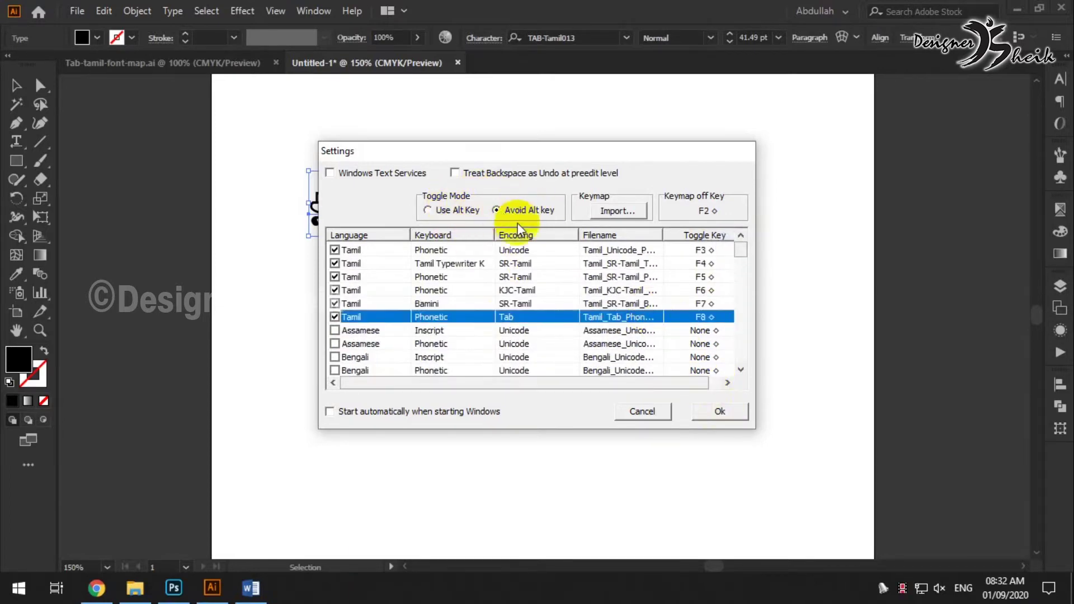
pyautogui.click(719, 411)
pyautogui.click(540, 307)
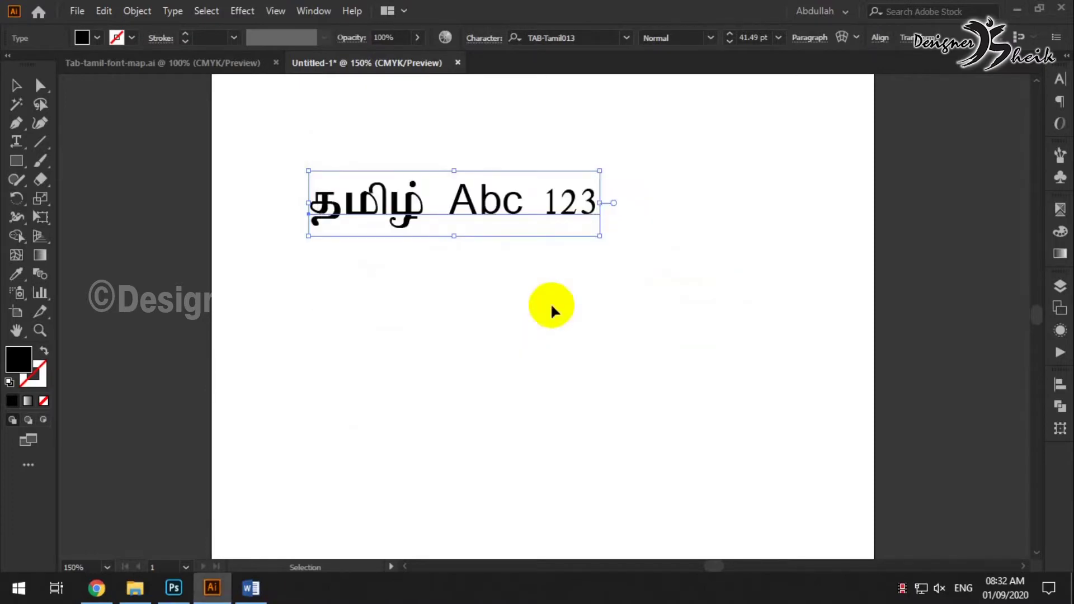
# - Turn on the Tamil keymap in NHM Writer and replace the sample text on the artboard with "வருக வருக.."
pyautogui.click(885, 589)
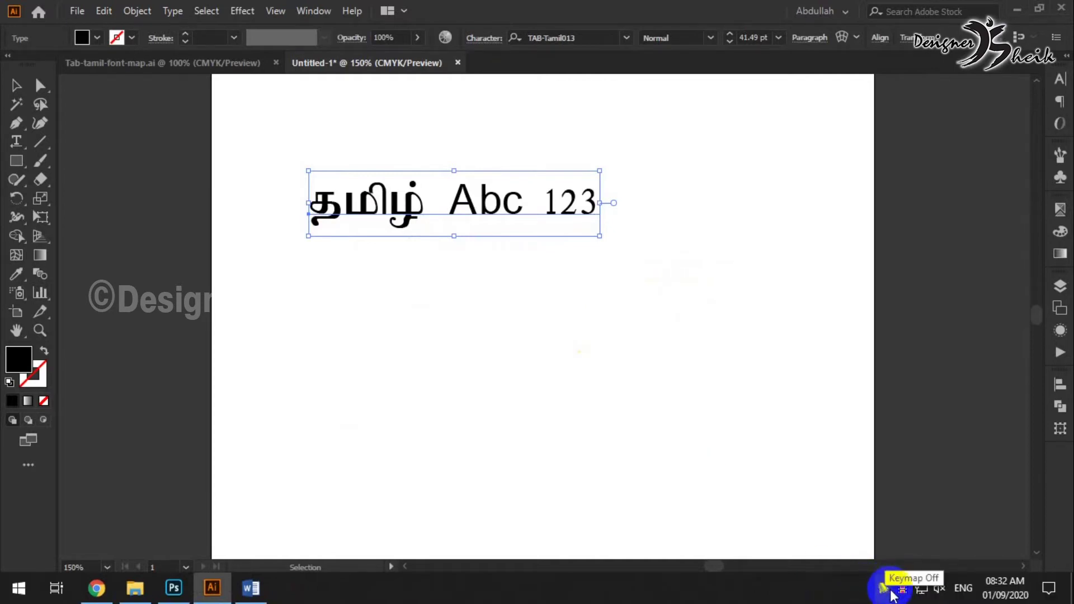
pyautogui.click(893, 594)
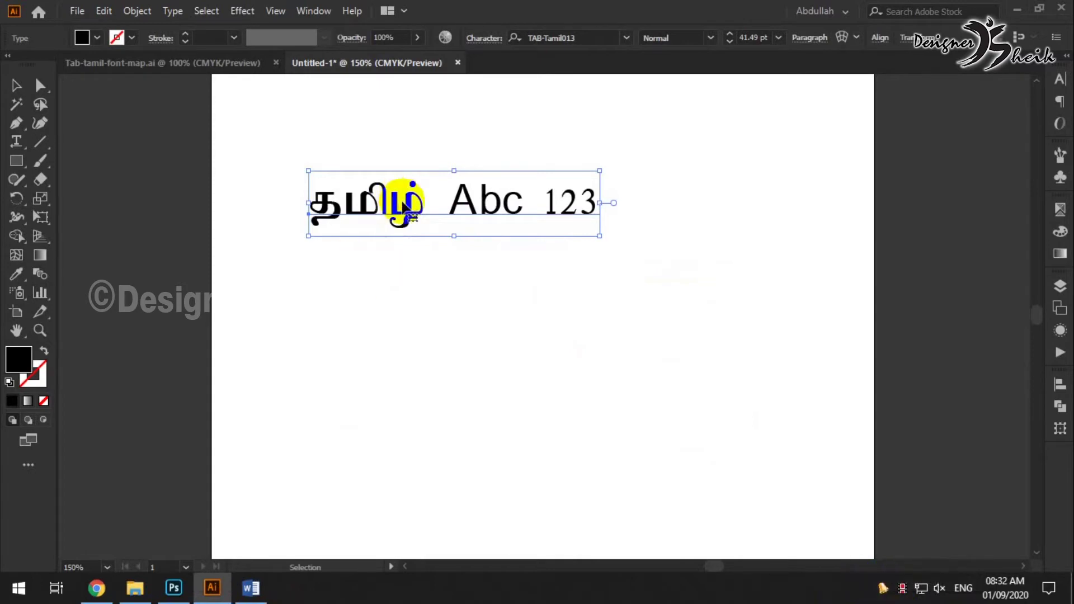
pyautogui.tripleClick(403, 206)
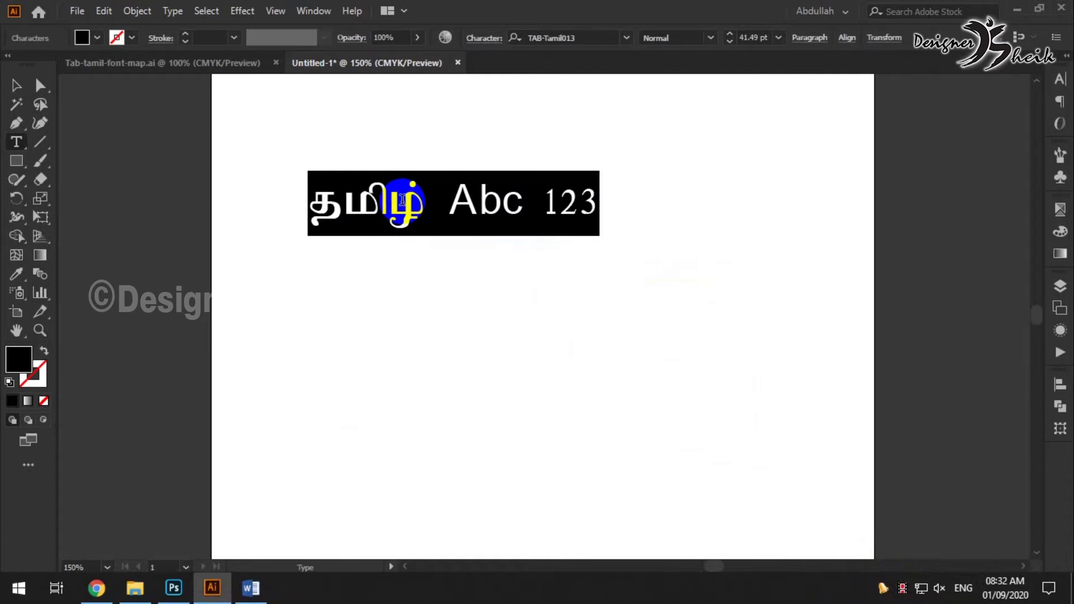
pyautogui.press('BackSpace')
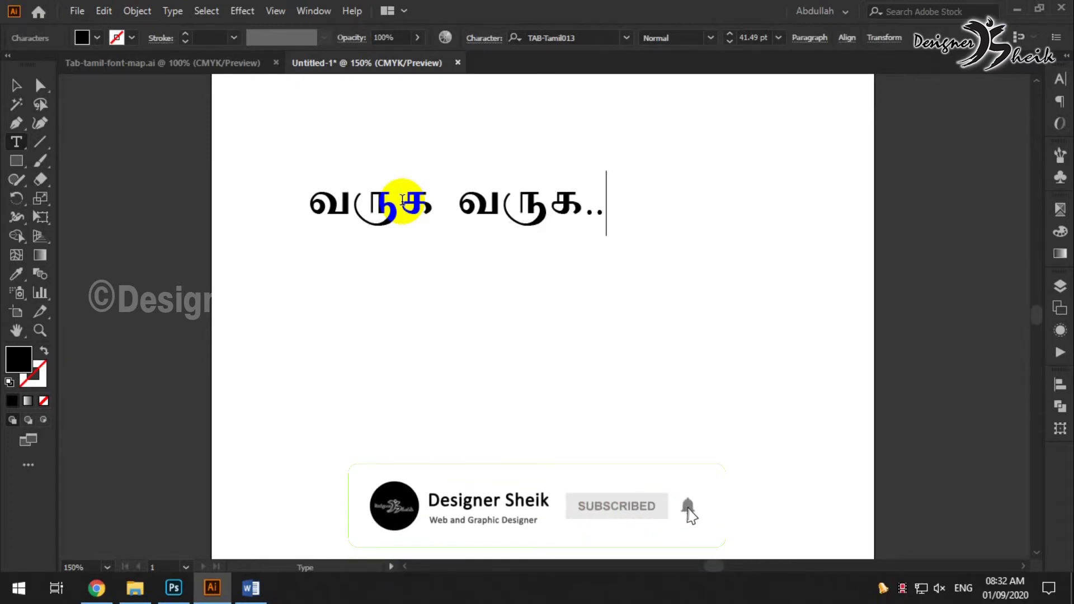
pyautogui.hotkey('ctrl', 'a')
pyautogui.click(16, 85)
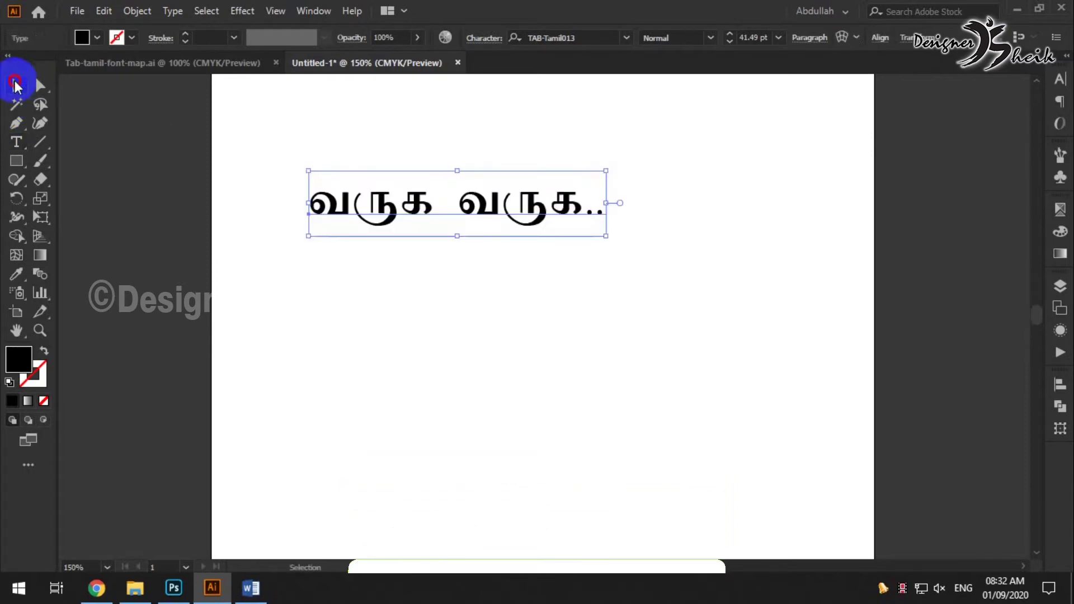
# - Move the Tamil text lower on the artboard and place font map sample 023 above it
pyautogui.moveTo(468, 223); pyautogui.dragTo(503, 304)
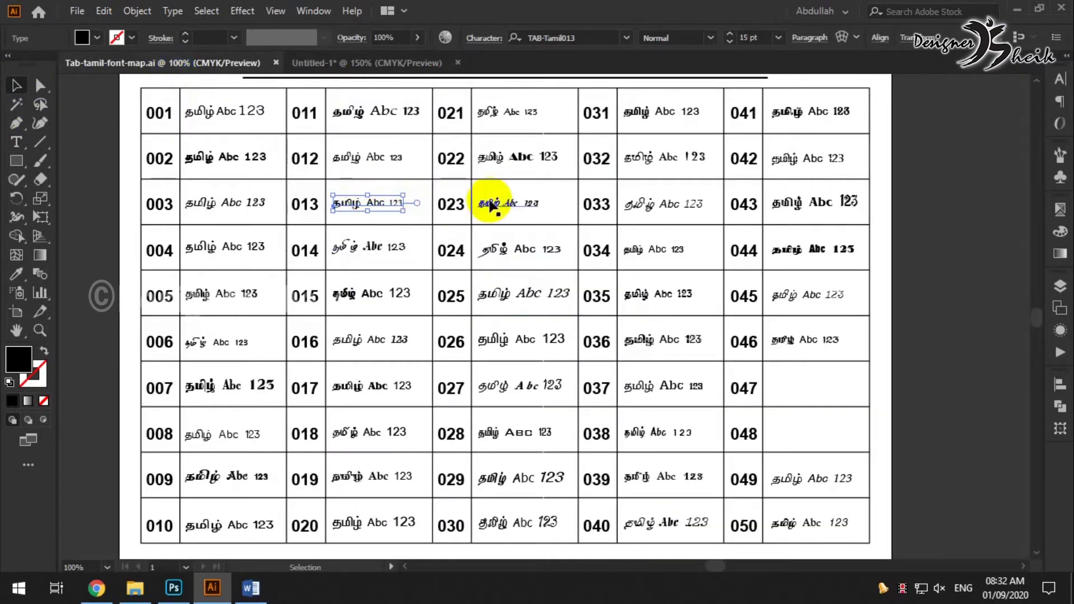
pyautogui.click(322, 63)
pyautogui.click(449, 139)
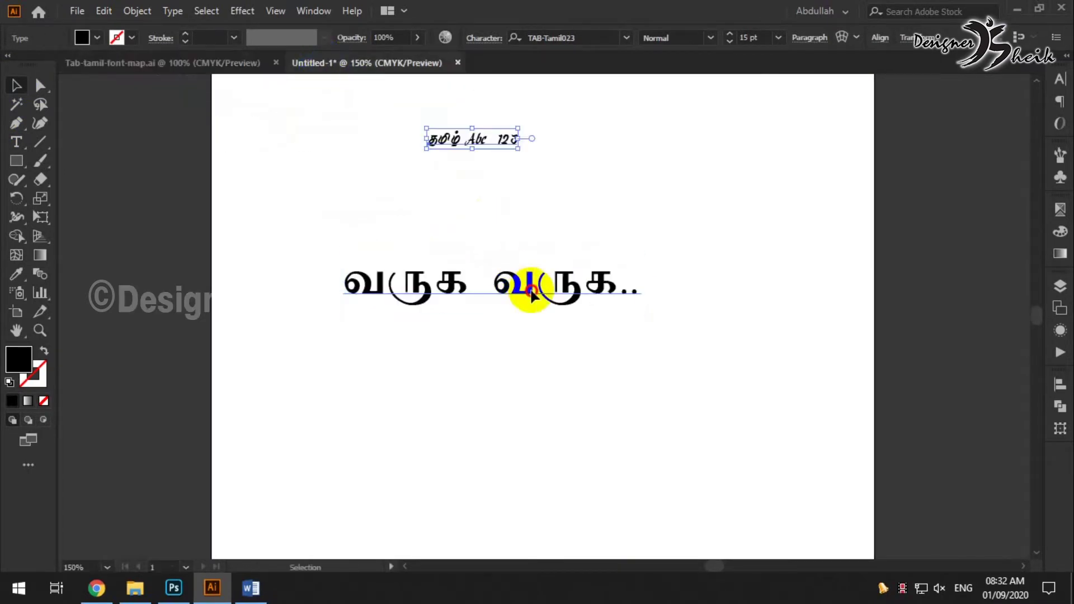
# - Apply the TAB-Tamil023 formatting of the small sample to the "வருக வருக.." text with the Eyedropper
pyautogui.click(521, 282)
pyautogui.click(16, 274)
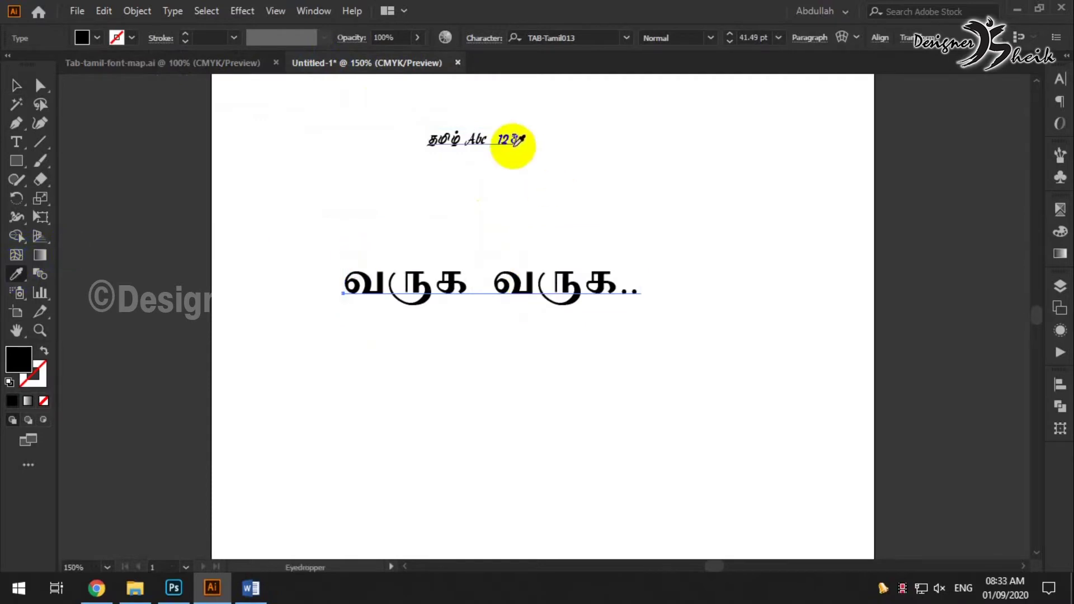
pyautogui.click(492, 139)
pyautogui.click(16, 85)
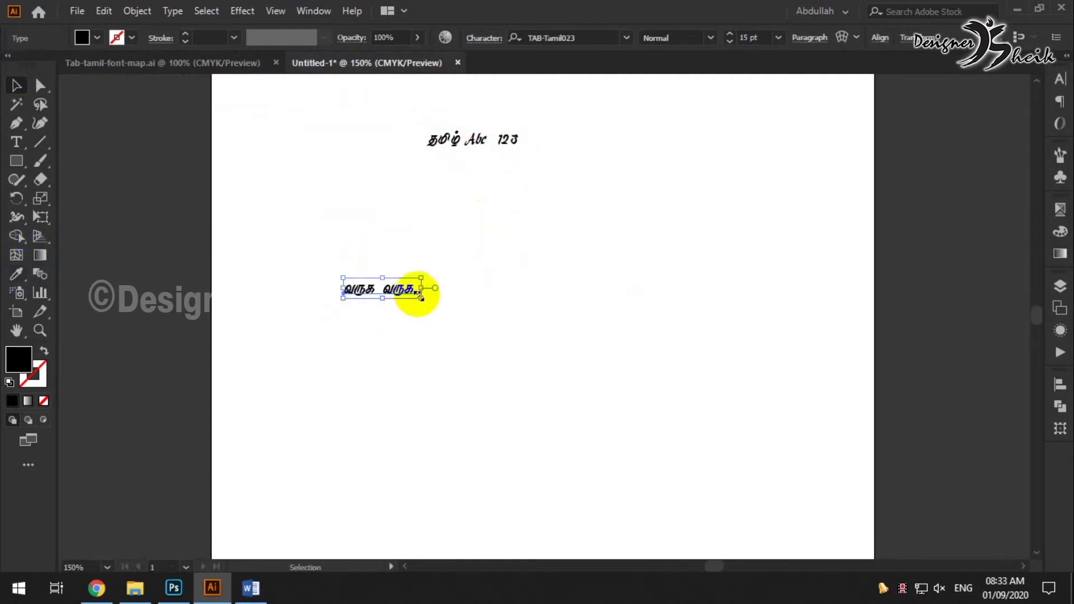
# - Enlarge the "வருக வருக.." text to about 52 pt and deselect it
pyautogui.moveTo(422, 298); pyautogui.dragTo(615, 394)
pyautogui.moveTo(792, 491); pyautogui.dragTo(532, 330)
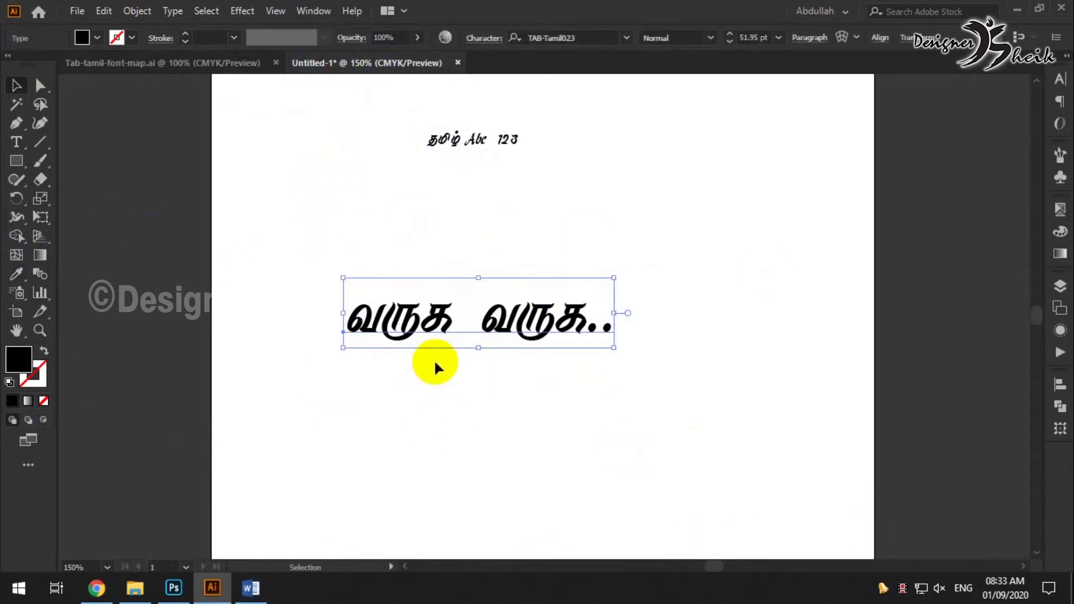
pyautogui.click(307, 168)
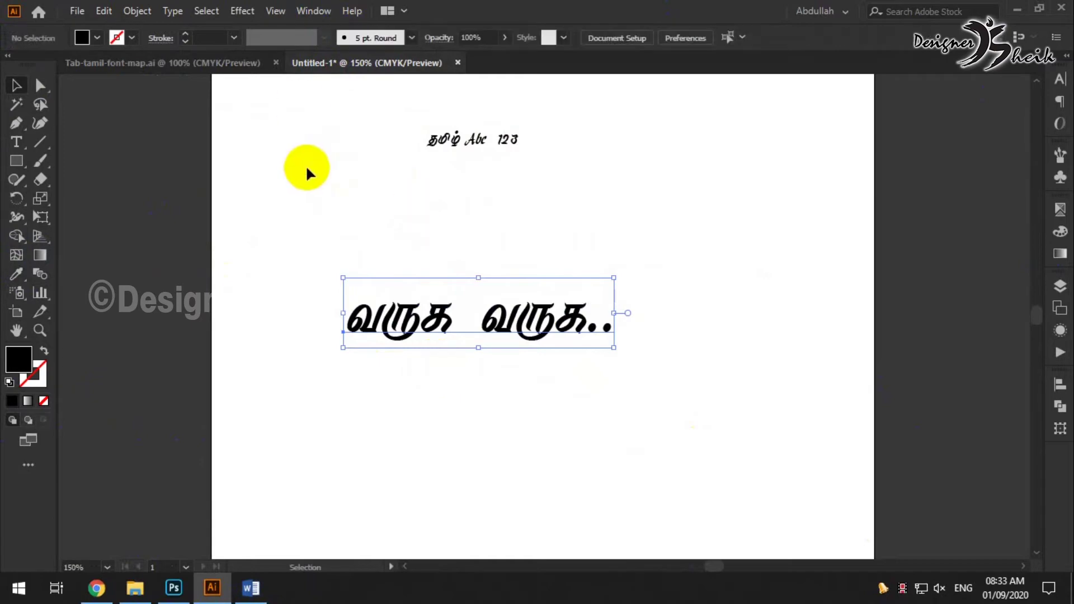
# - Switch to Photoshop and create an A4 document of 210 x 297 mm at 300 pixels/inch in RGB Color with a white background
pyautogui.click(173, 596)
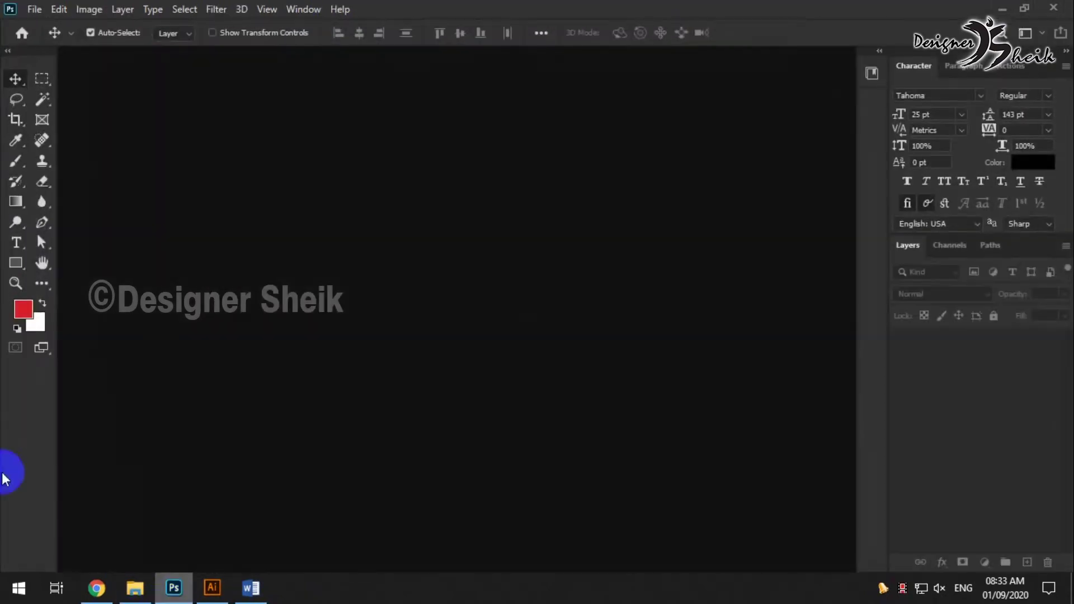
pyautogui.click(29, 10)
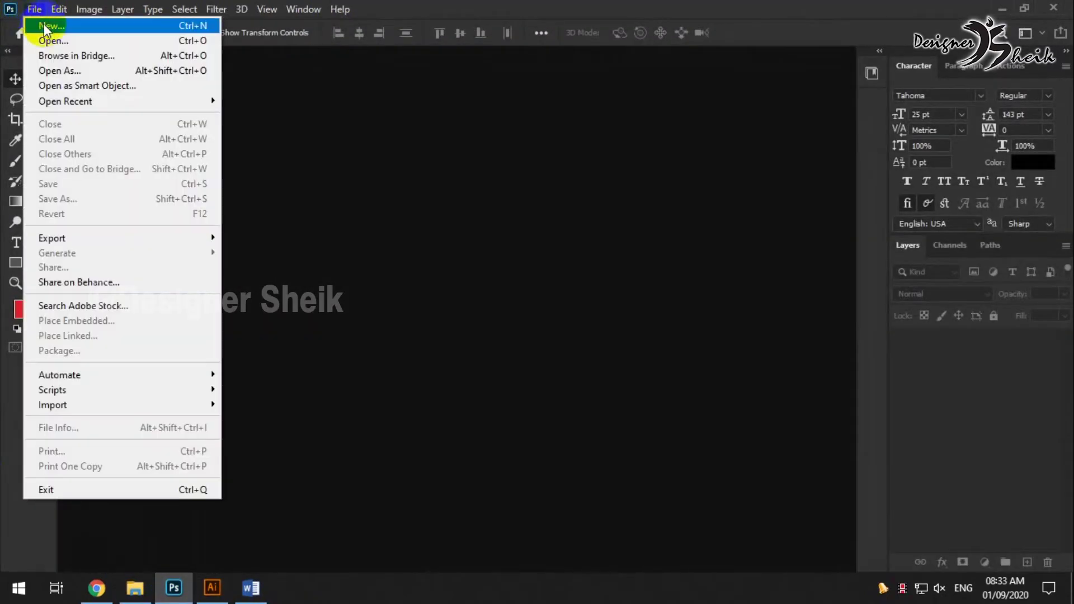
pyautogui.click(44, 24)
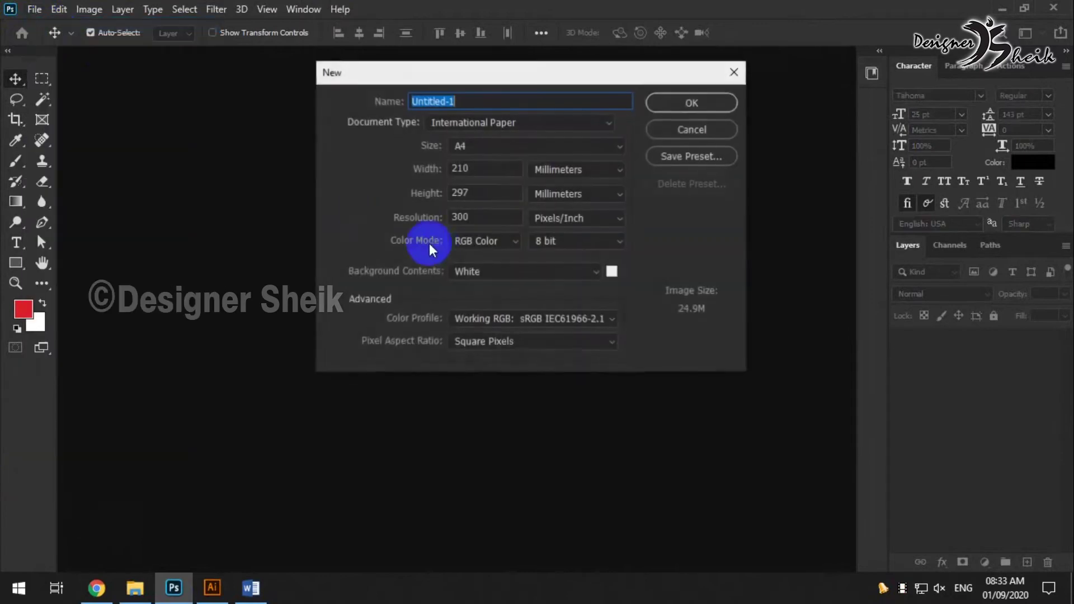
pyautogui.click(691, 104)
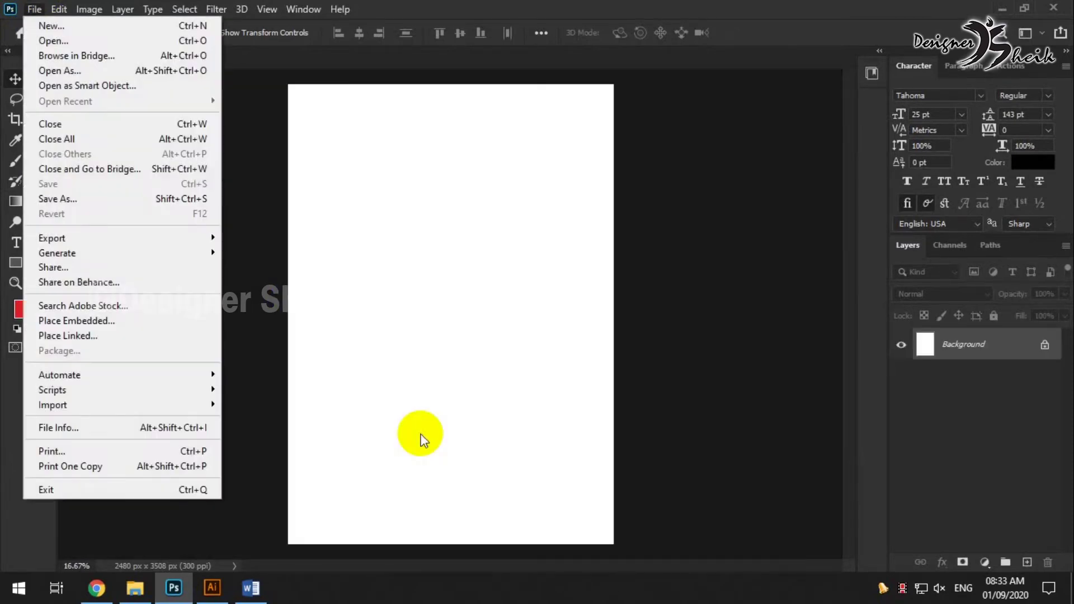
pyautogui.click(419, 434)
pyautogui.scroll(2, 400, 324)
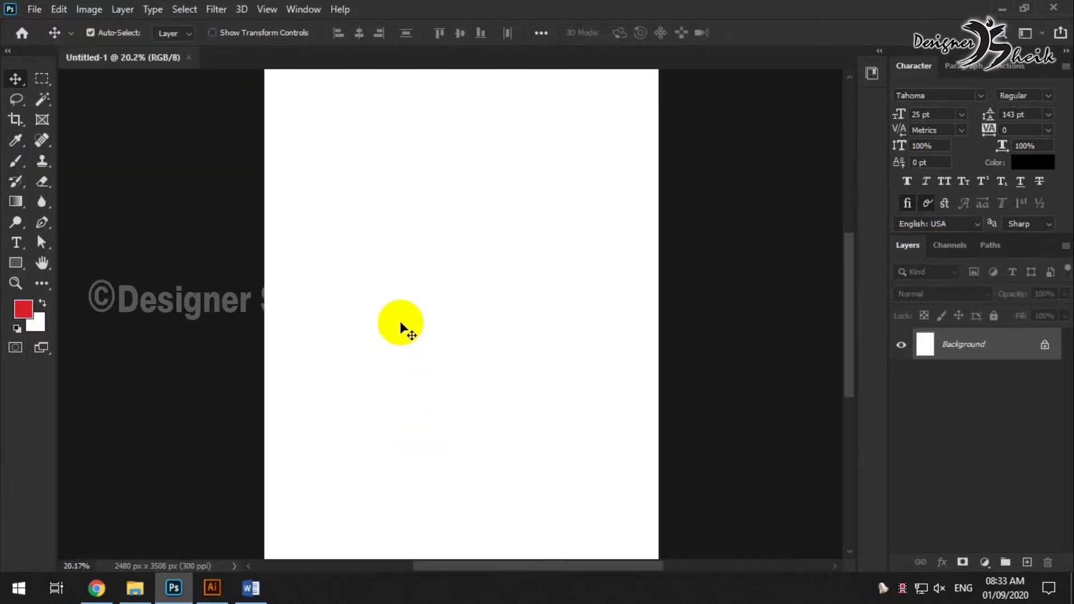
# - Place a "Lorem Ipsum" placeholder text line near the page's upper left and move it fully inside the page edge
pyautogui.click(16, 242)
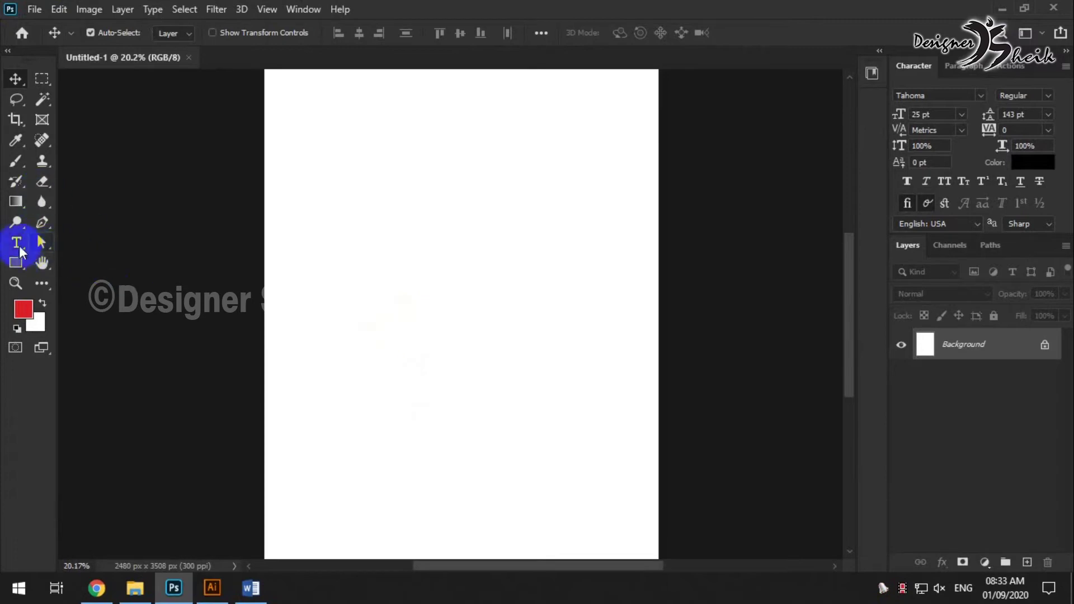
pyautogui.click(292, 172)
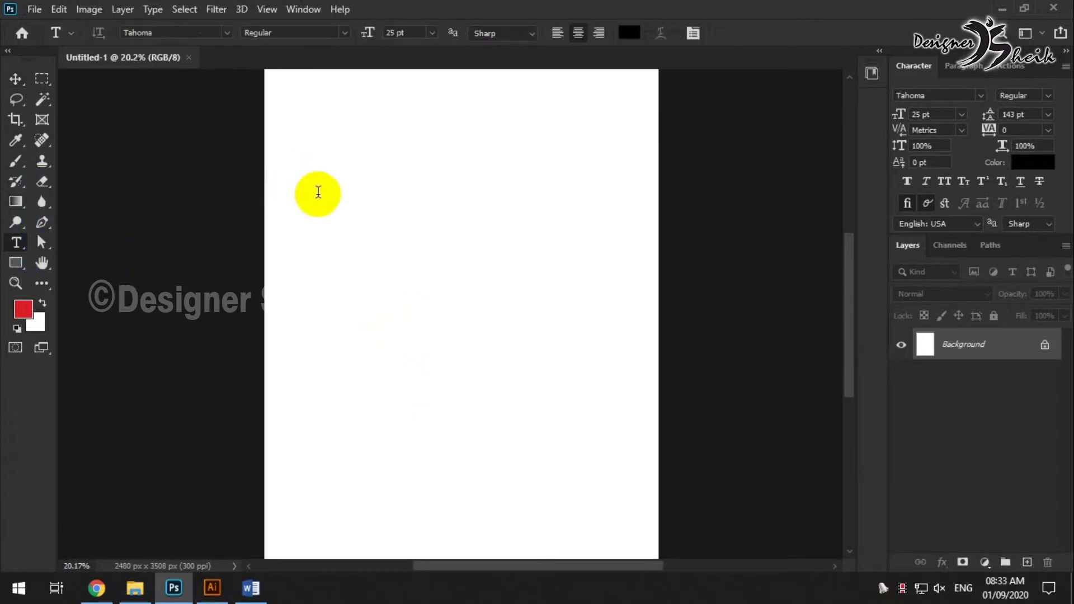
pyautogui.click(12, 79)
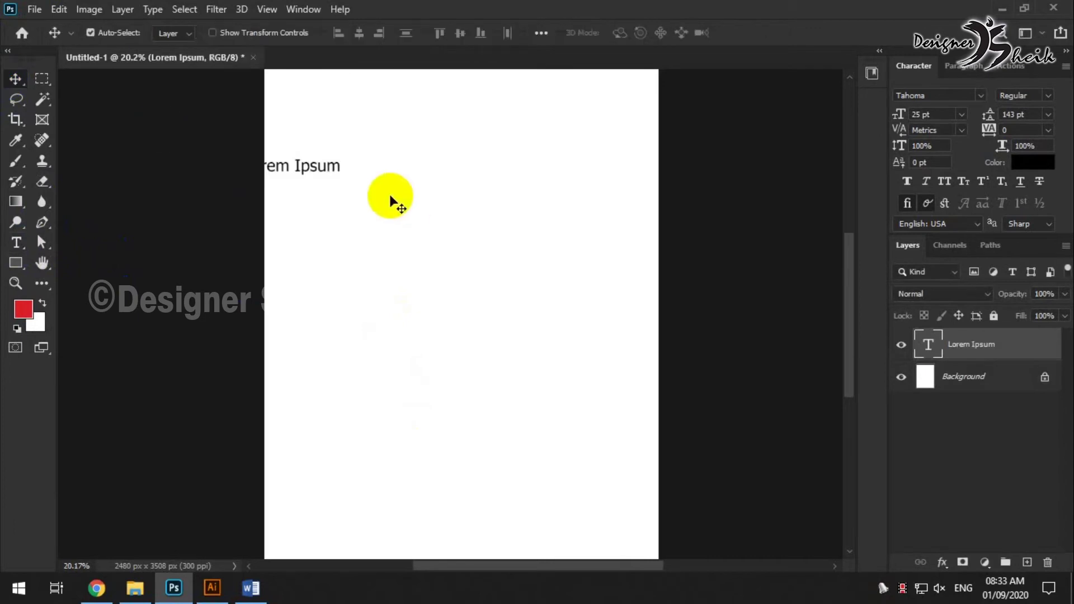
pyautogui.moveTo(305, 170); pyautogui.dragTo(374, 174)
pyautogui.press('t')
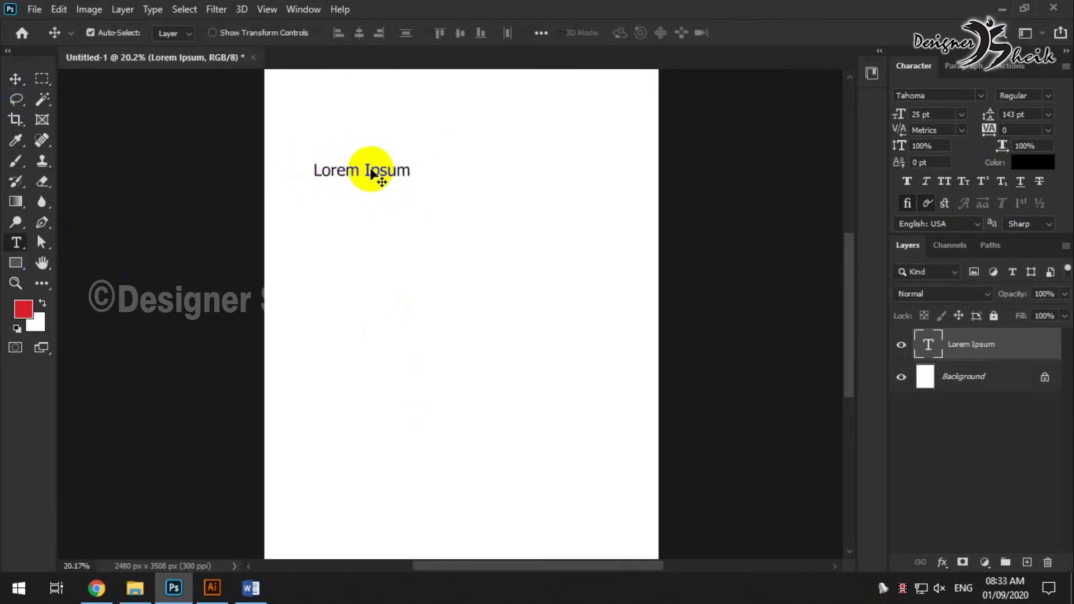
pyautogui.click(322, 173)
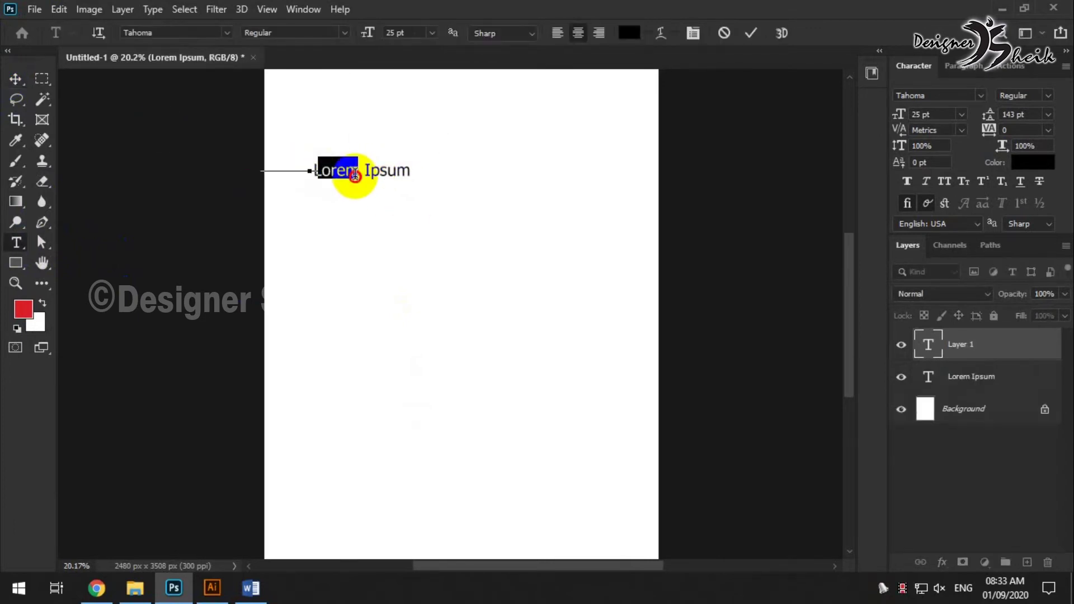
pyautogui.click(14, 78)
pyautogui.hotkey('ctrl', 'z')
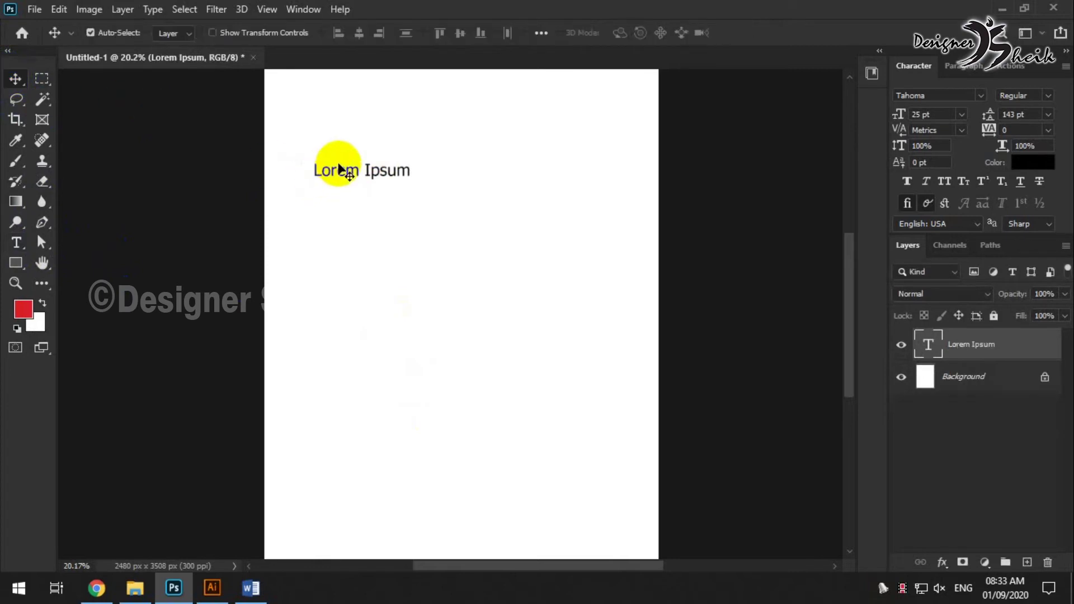
# - Replace the "Lorem Ipsum" text with sample 025 copied from the Tab-tamil-font-map.ai document in Illustrator
pyautogui.press('t')
pyautogui.click(343, 169)
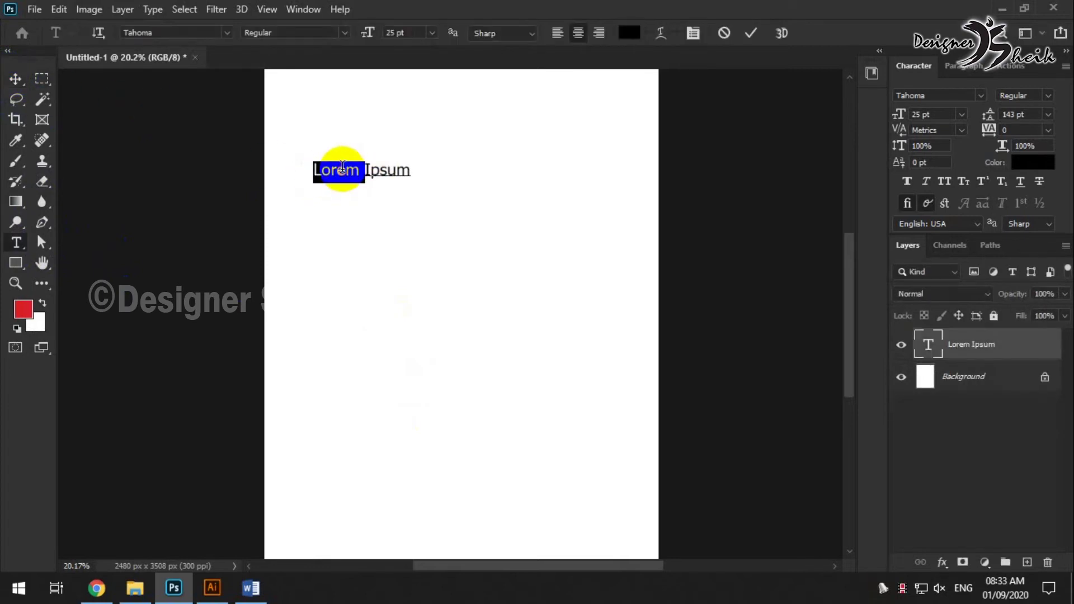
pyautogui.tripleClick(343, 169)
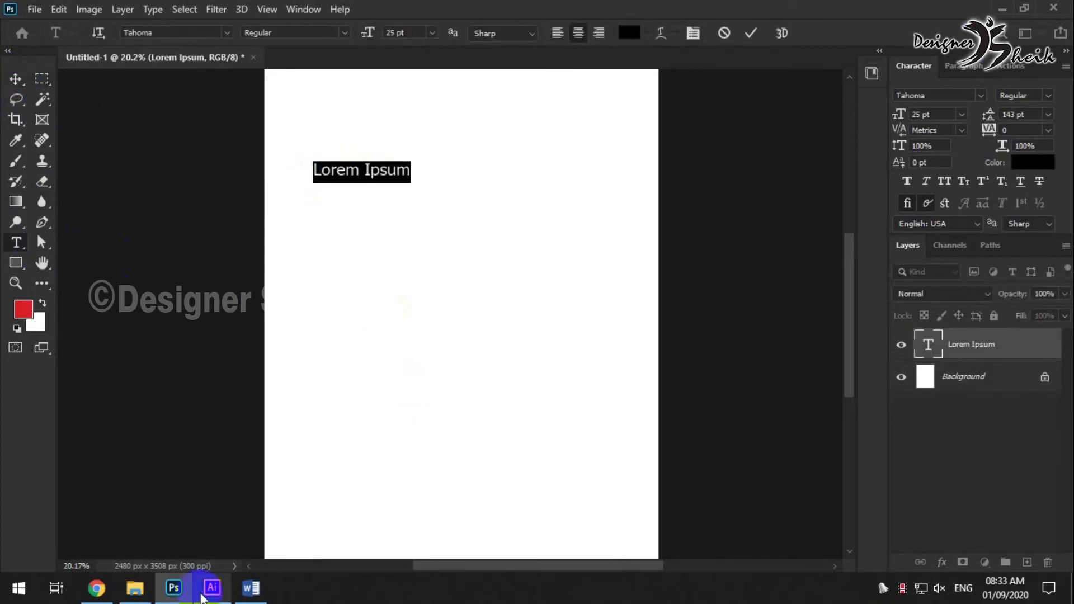
pyautogui.click(208, 593)
pyautogui.tripleClick(386, 327)
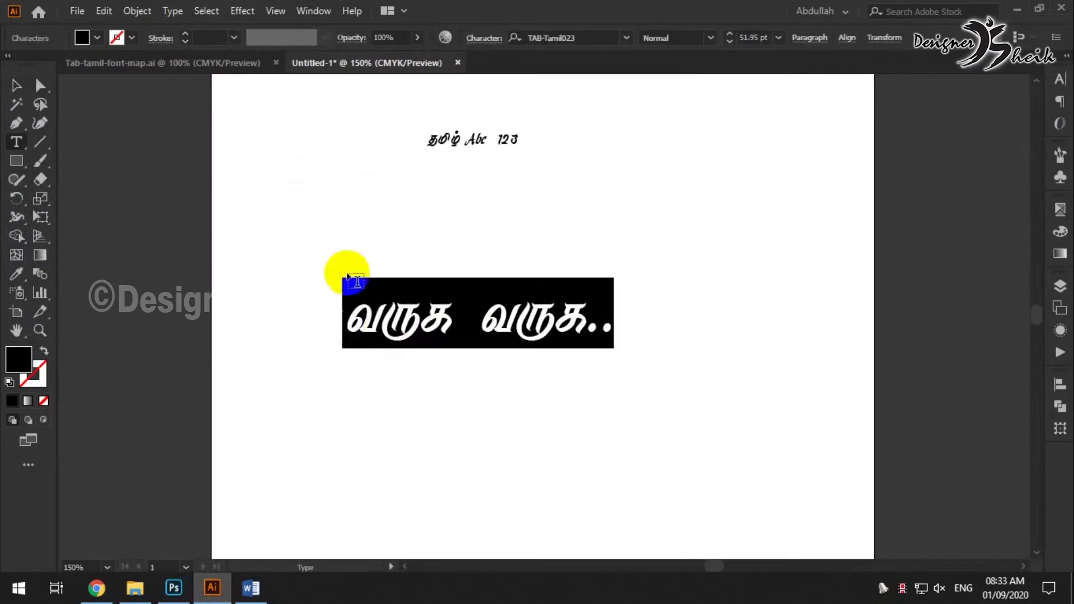
pyautogui.click(144, 63)
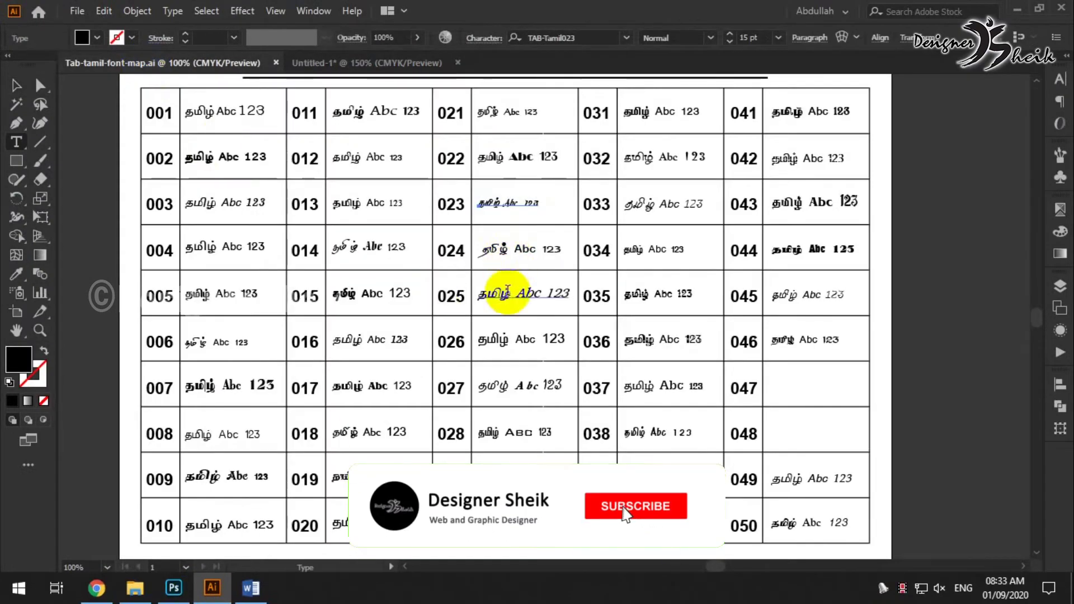
pyautogui.tripleClick(504, 294)
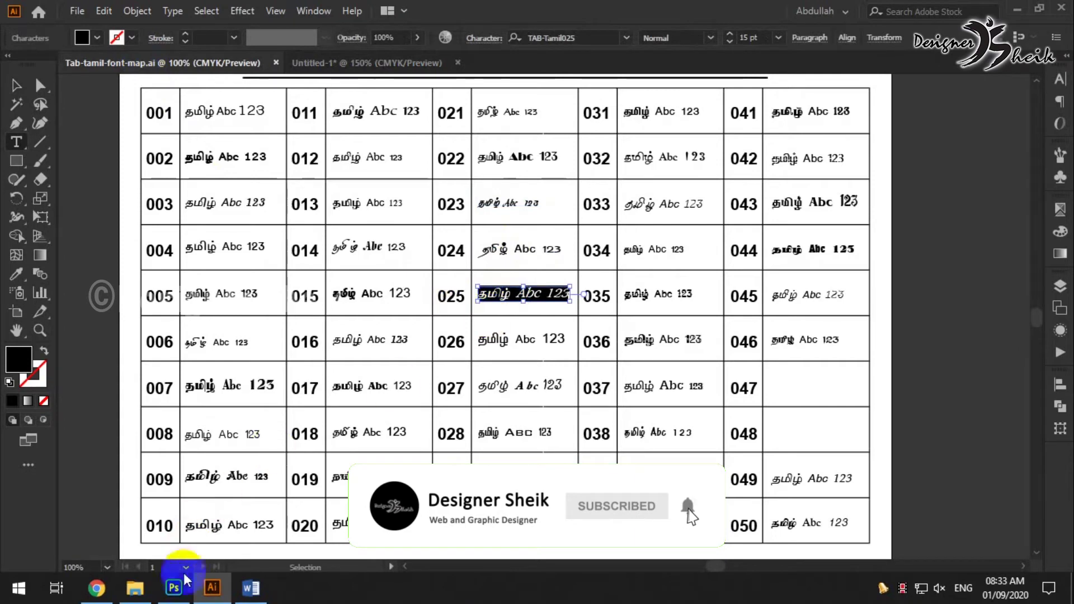
pyautogui.click(175, 584)
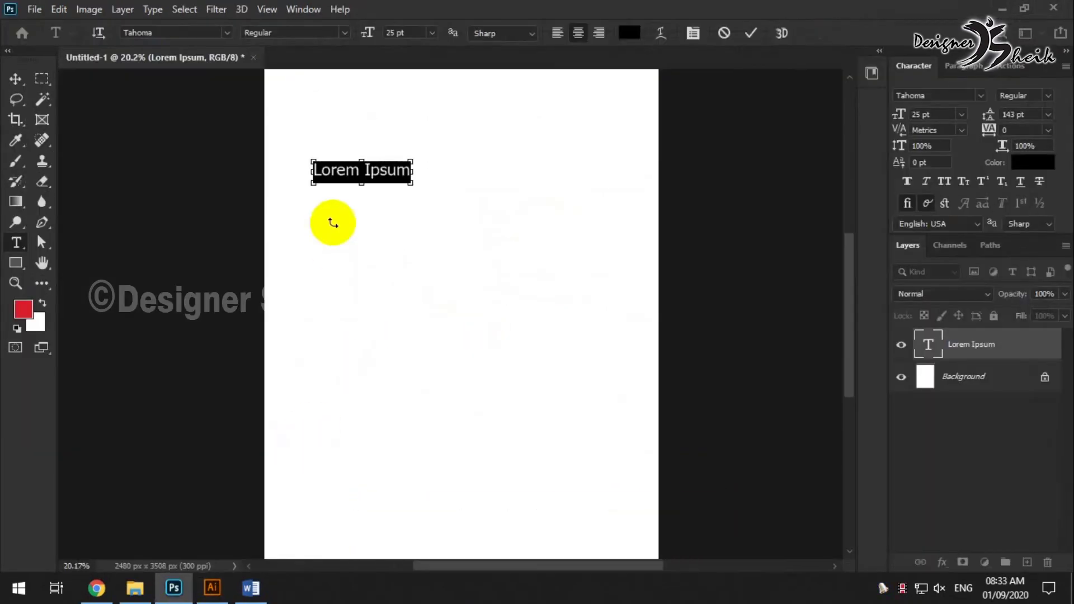
pyautogui.hotkey('ctrl', 'v')
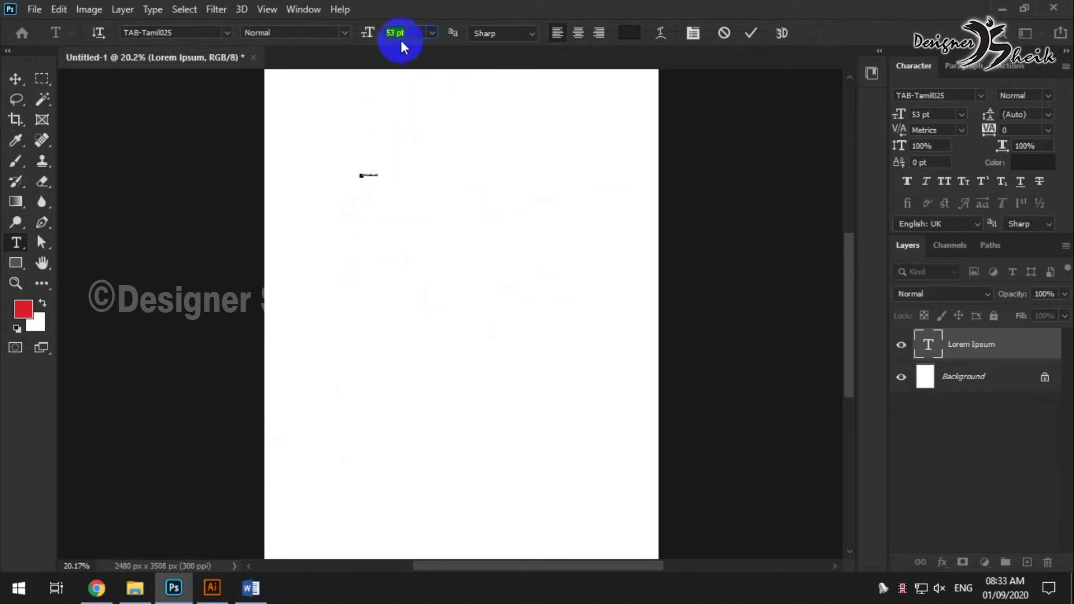
# - Try to raise the font size of the pasted TAB-Tamil025 sample to 123 pt
pyautogui.hotkey('shift', 'Up')
pyautogui.hotkey('shift', 'Up')
pyautogui.hotkey('shift', 'Up')
pyautogui.click(368, 175)
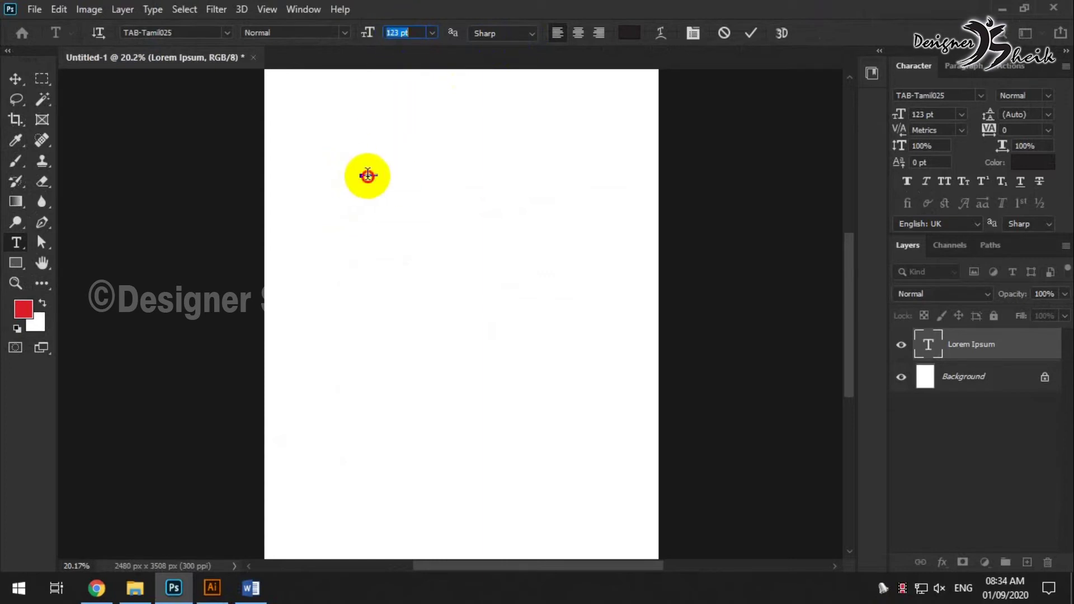
pyautogui.scroll(10, 412, 38)
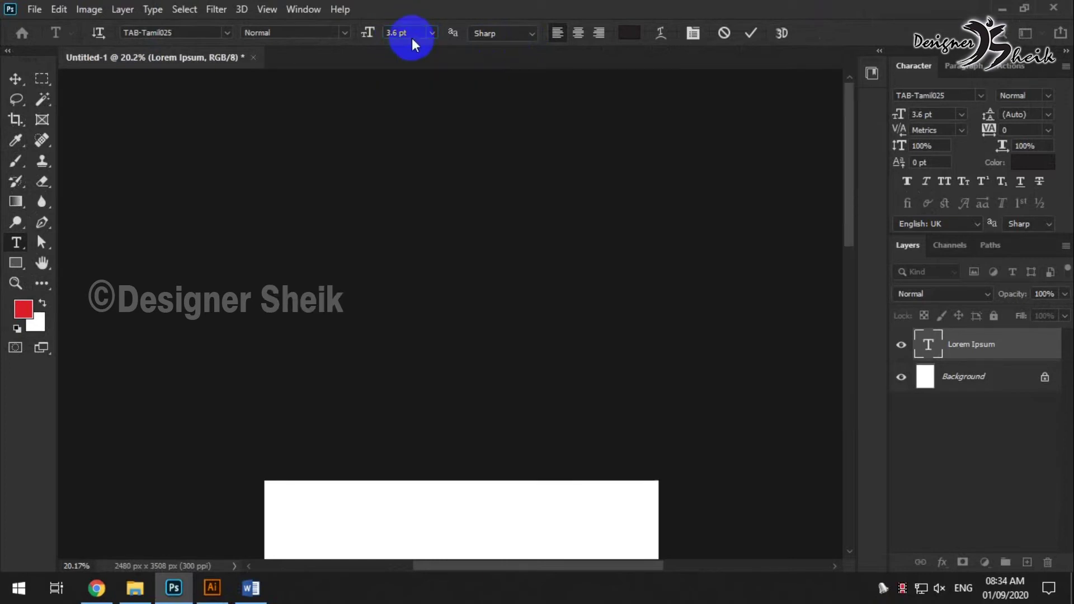
# - Enlarge the pasted Tamil sample to about 60.6 pt and move it to the upper part of the page
pyautogui.moveTo(851, 193); pyautogui.dragTo(844, 311)
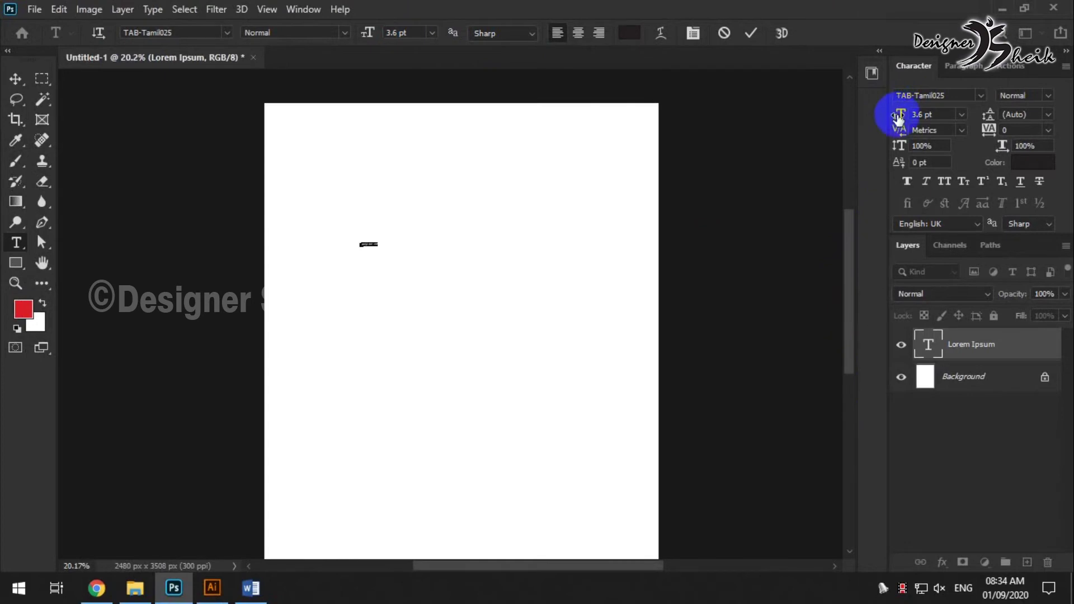
pyautogui.moveTo(898, 115); pyautogui.dragTo(942, 120)
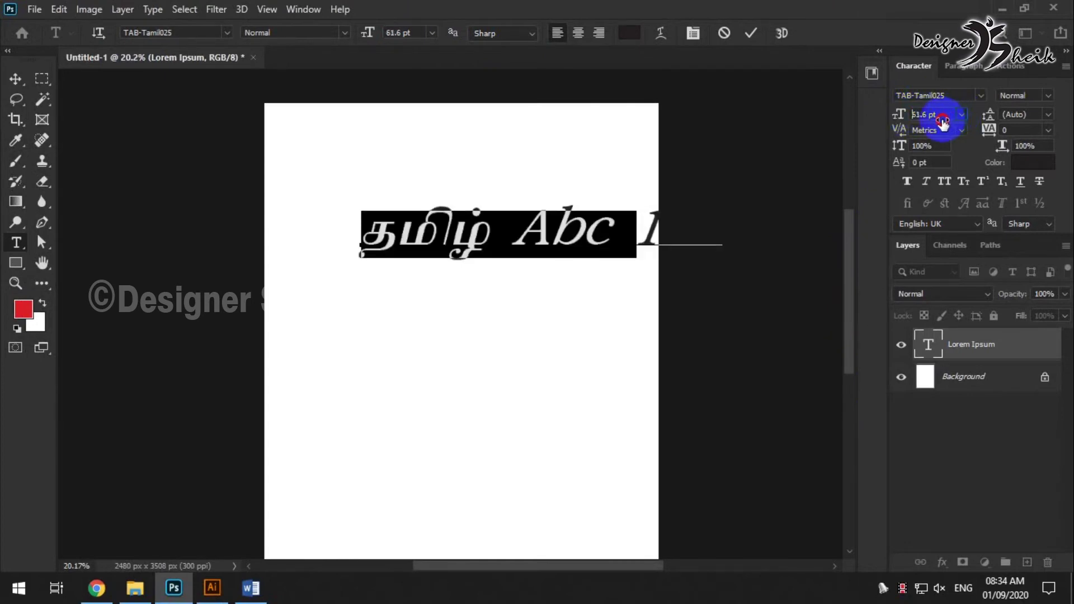
pyautogui.click(14, 78)
pyautogui.moveTo(547, 273); pyautogui.dragTo(465, 181)
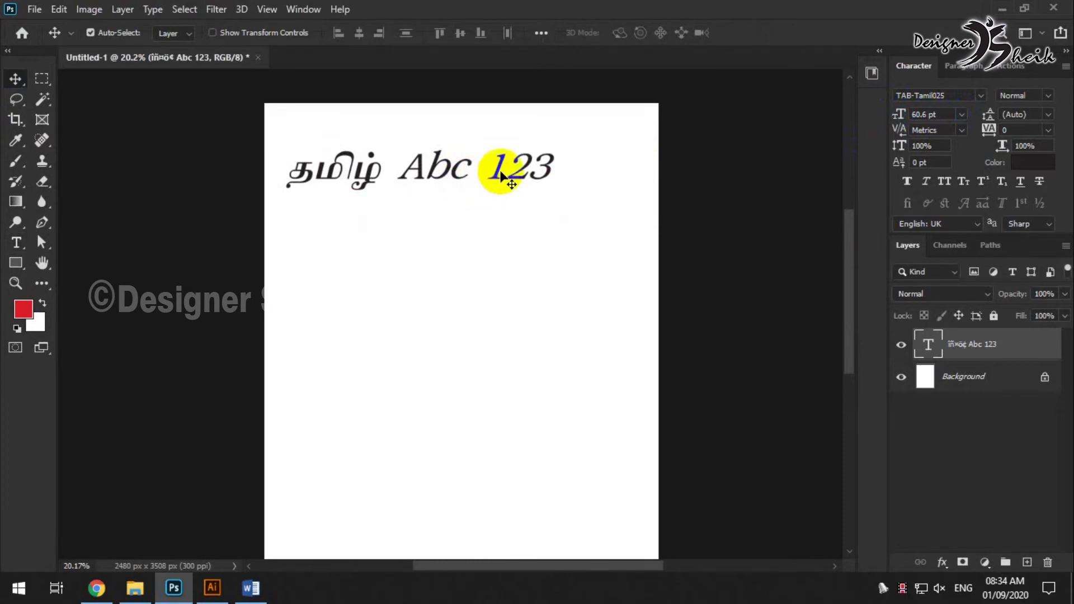
# - Add a second line reading "வாழ்க வளமுடன்" below the sample text and select that line
pyautogui.press('t')
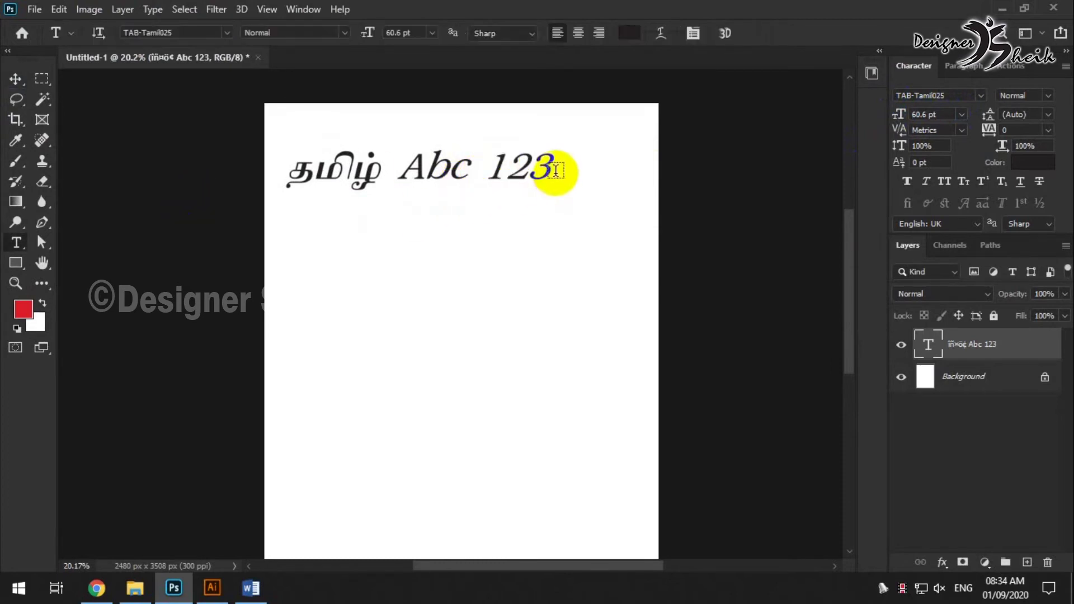
pyautogui.click(550, 169)
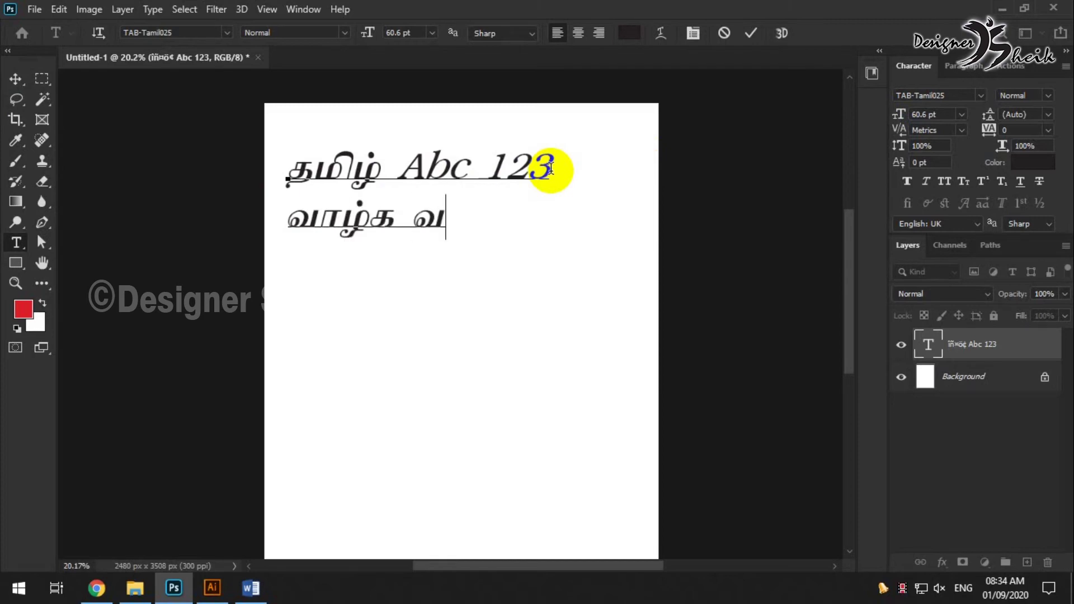
pyautogui.write('ள்')
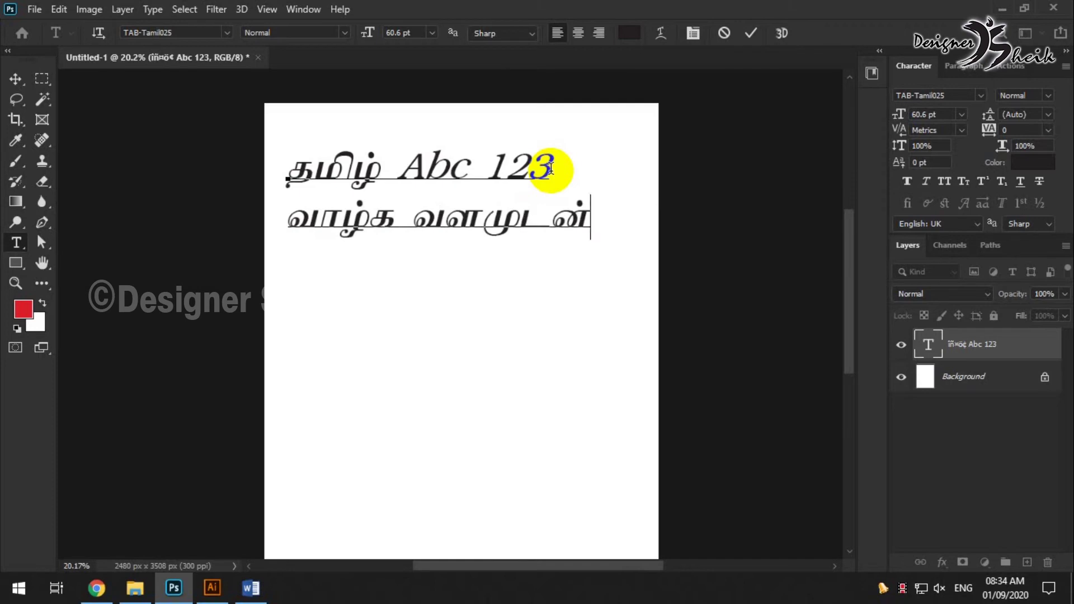
pyautogui.tripleClick(386, 216)
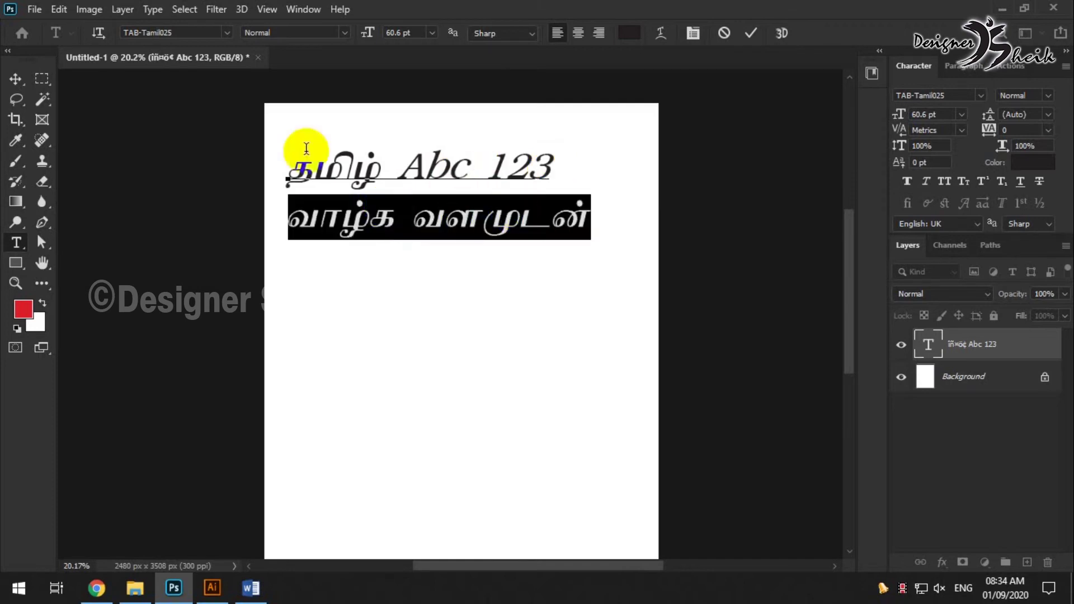
# - Leave text editing and move the "தமிழ் Abc 123" text slightly lower on the page
pyautogui.click(16, 79)
pyautogui.moveTo(419, 227)
pyautogui.mouseDown()
pyautogui.moveTo(419, 256)
pyautogui.moveTo(432, 242)
pyautogui.mouseUp()
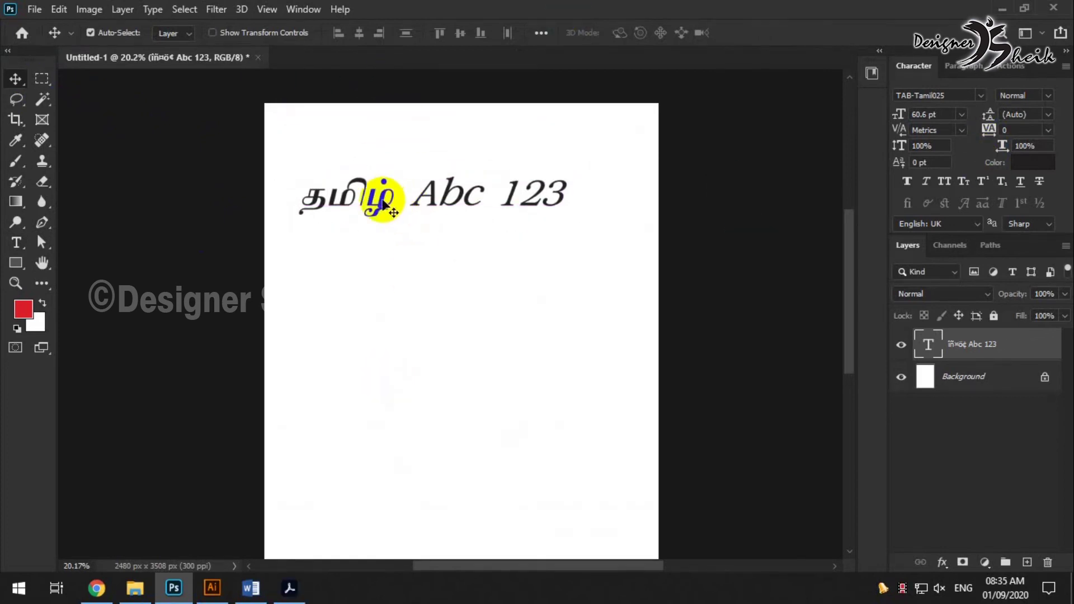
pyautogui.moveTo(379, 192); pyautogui.dragTo(383, 226)
# - Examine the text engine options in the Type preferences, including World-Ready Layout, and close the preferences
pyautogui.click(59, 10)
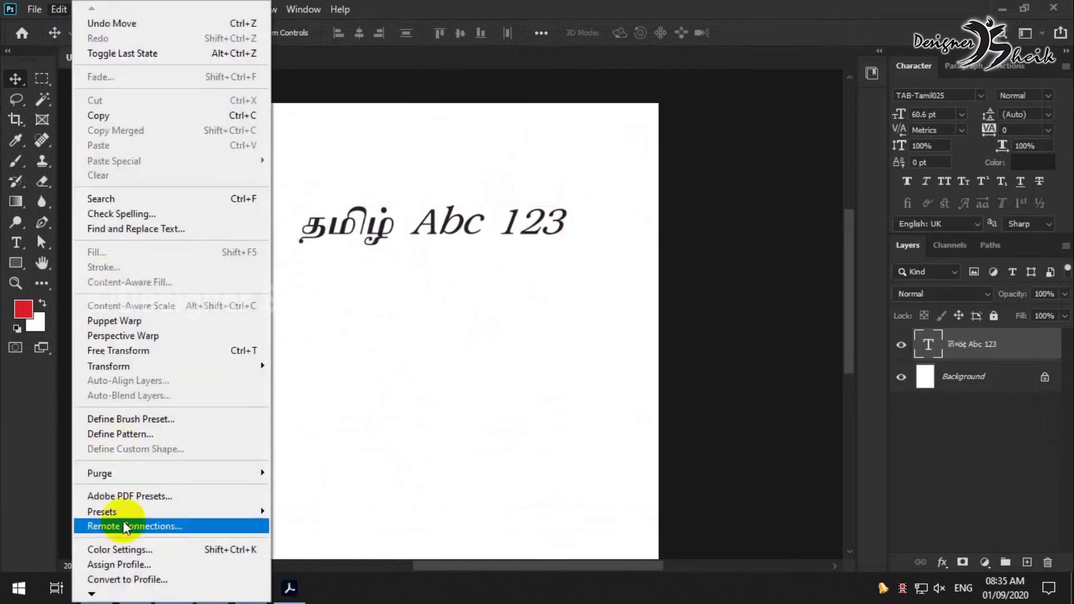
pyautogui.moveTo(100, 588)
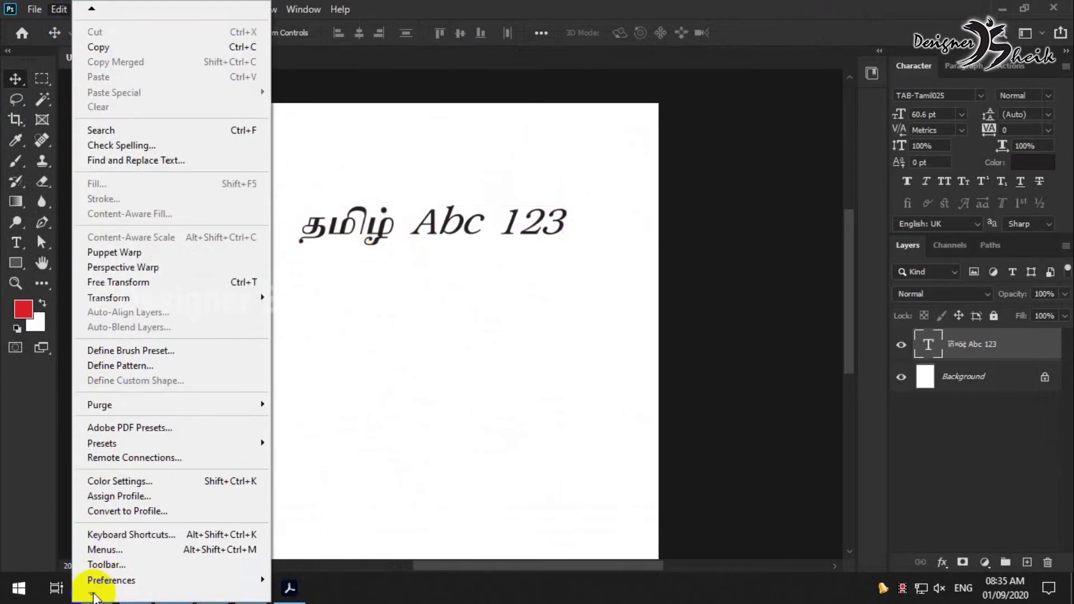
pyautogui.moveTo(171, 582)
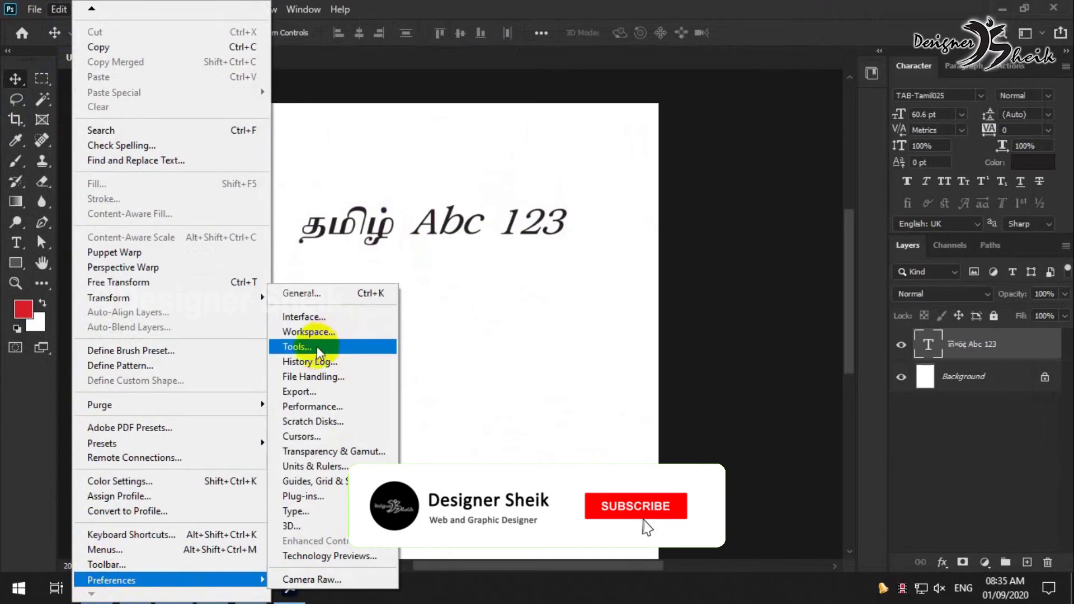
pyautogui.click(292, 511)
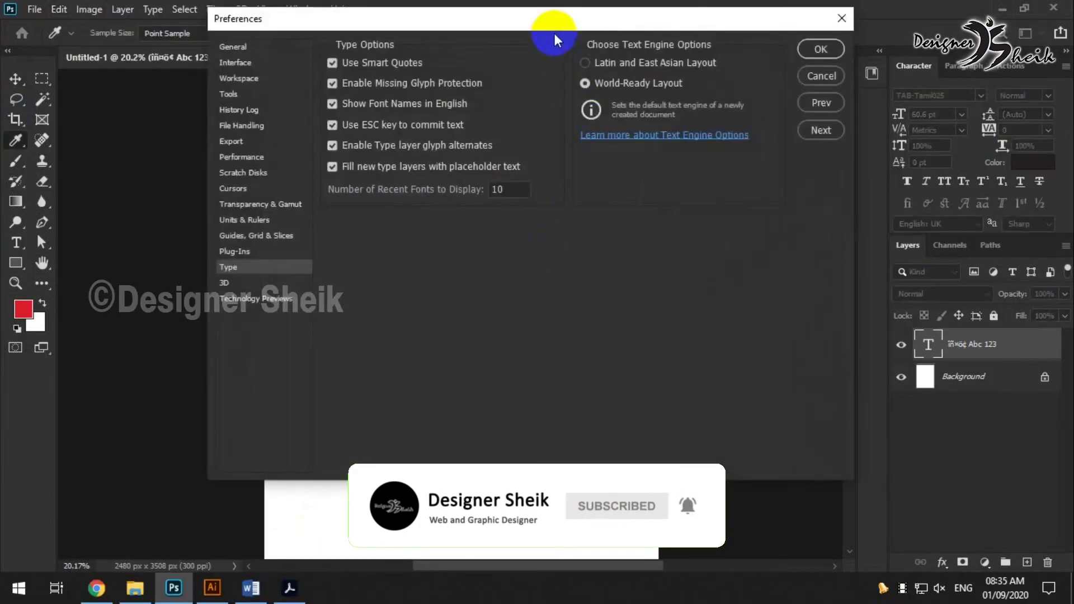
pyautogui.moveTo(553, 34); pyautogui.dragTo(789, 53)
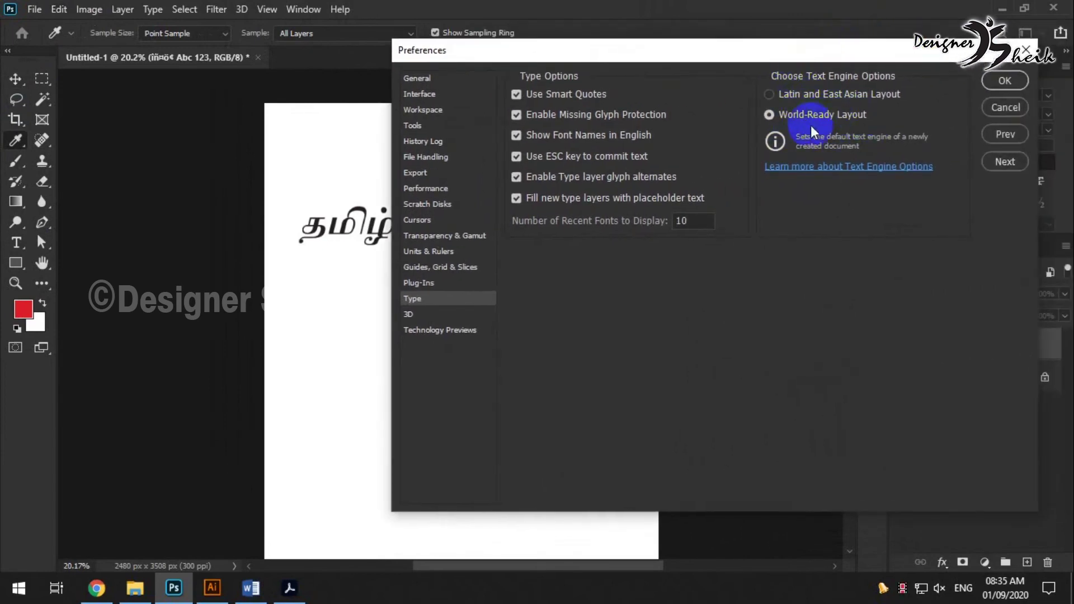
pyautogui.click(989, 80)
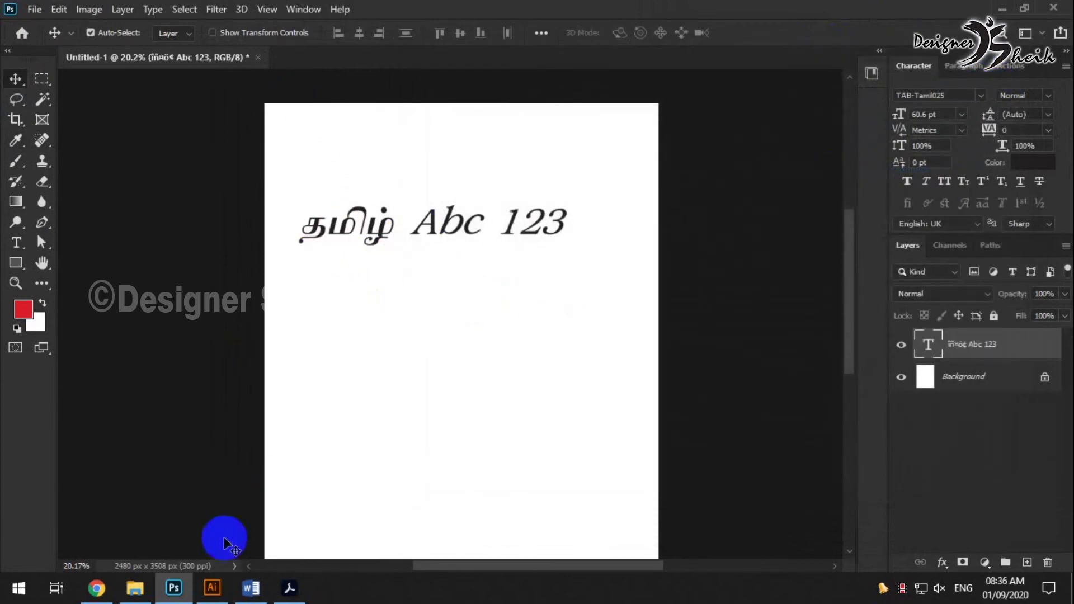
# - Switch to Adobe Acrobat to view the TAB Tamil font map in Tab-tamil-font-map.pdf
pyautogui.click(252, 587)
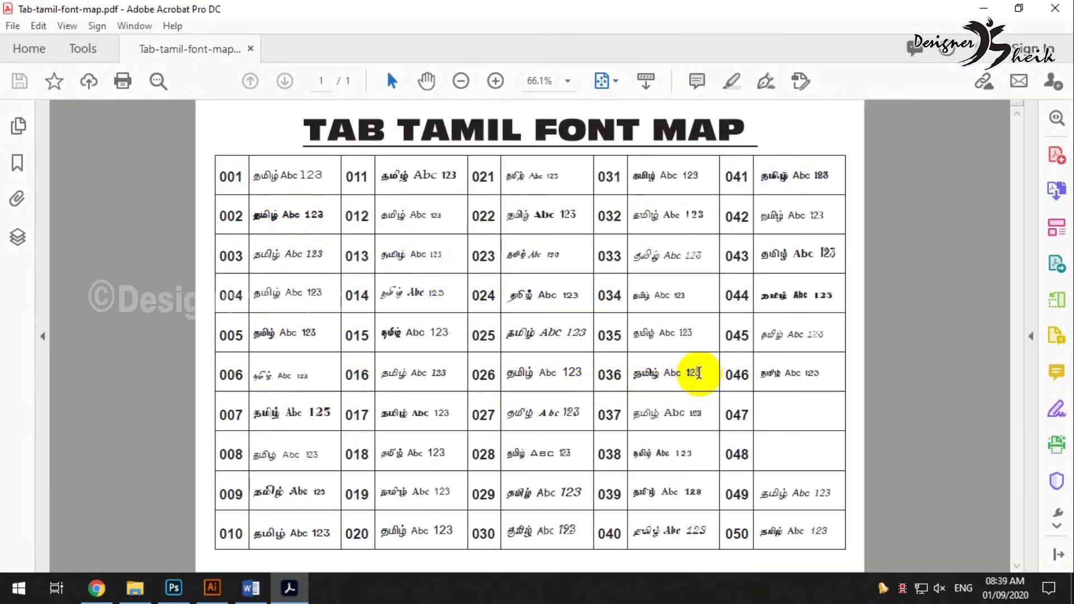
# - Copy the entry 036 sample text "தமிழ் Abc 123" from the font map and paste it into the Word document
pyautogui.moveTo(699, 372); pyautogui.dragTo(638, 378)
pyautogui.hotkey('ctrl', 'c')
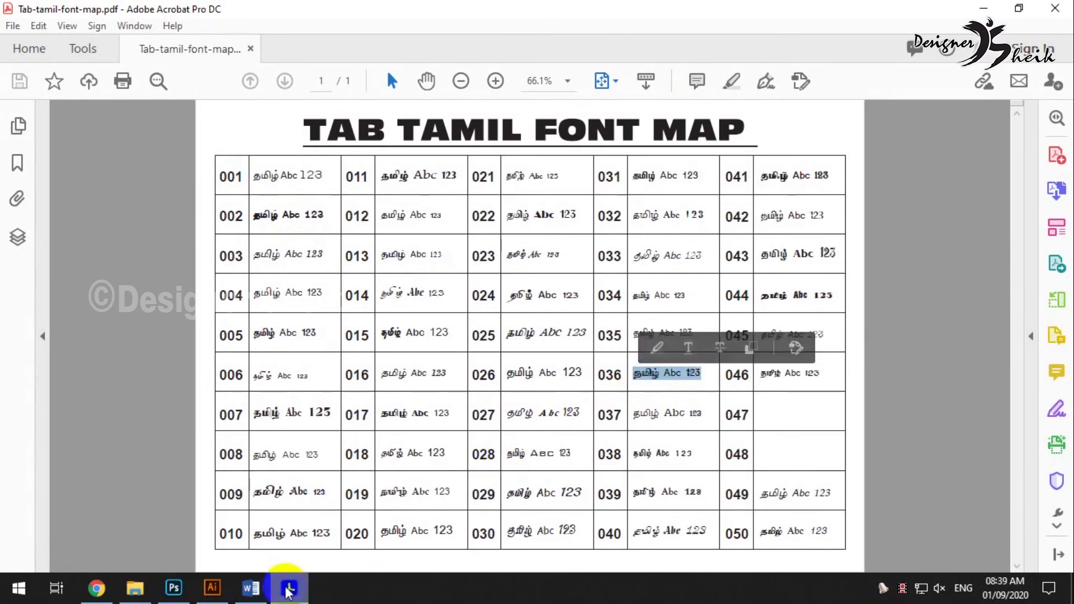
pyautogui.click(251, 588)
pyautogui.hotkey('ctrl', 'v')
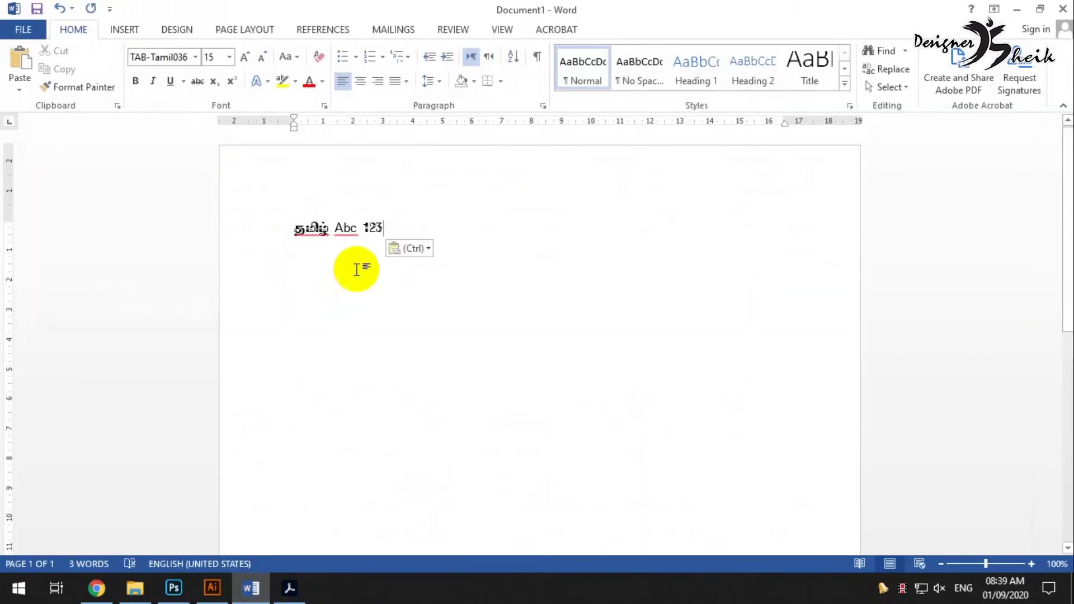
# - Set the pasted sample line's font size to 48
pyautogui.tripleClick(331, 225)
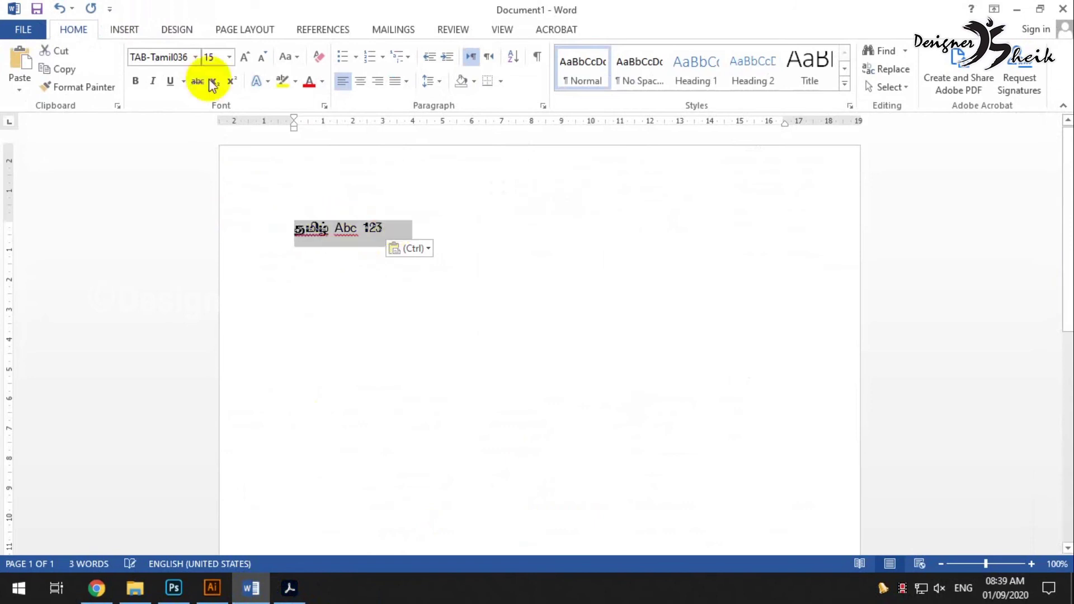
pyautogui.click(229, 57)
pyautogui.click(206, 286)
pyautogui.moveTo(373, 246); pyautogui.dragTo(391, 247)
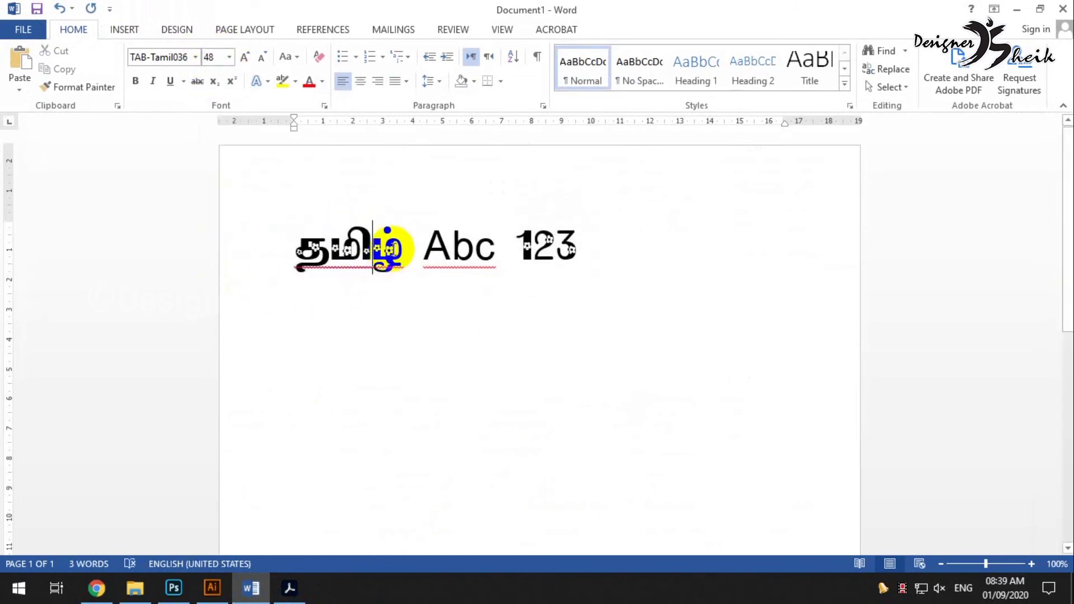
pyautogui.click(404, 246)
# - Add the Tamil words "கற்க கசடற.." after the sample text "தமிழ் Abc 123"
pyautogui.moveTo(559, 246); pyautogui.dragTo(579, 246)
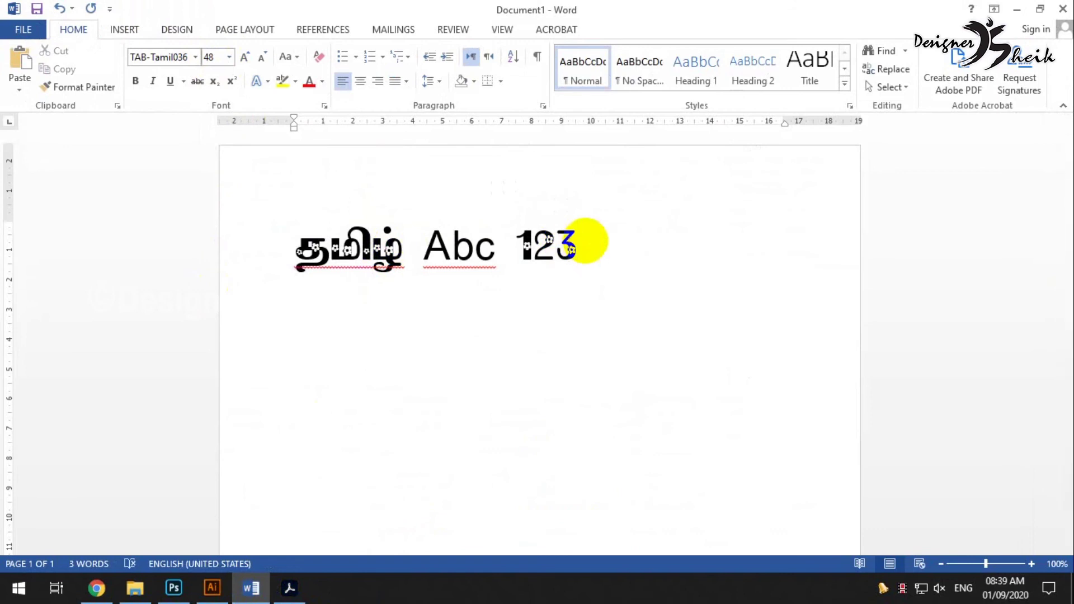
pyautogui.write('க்')
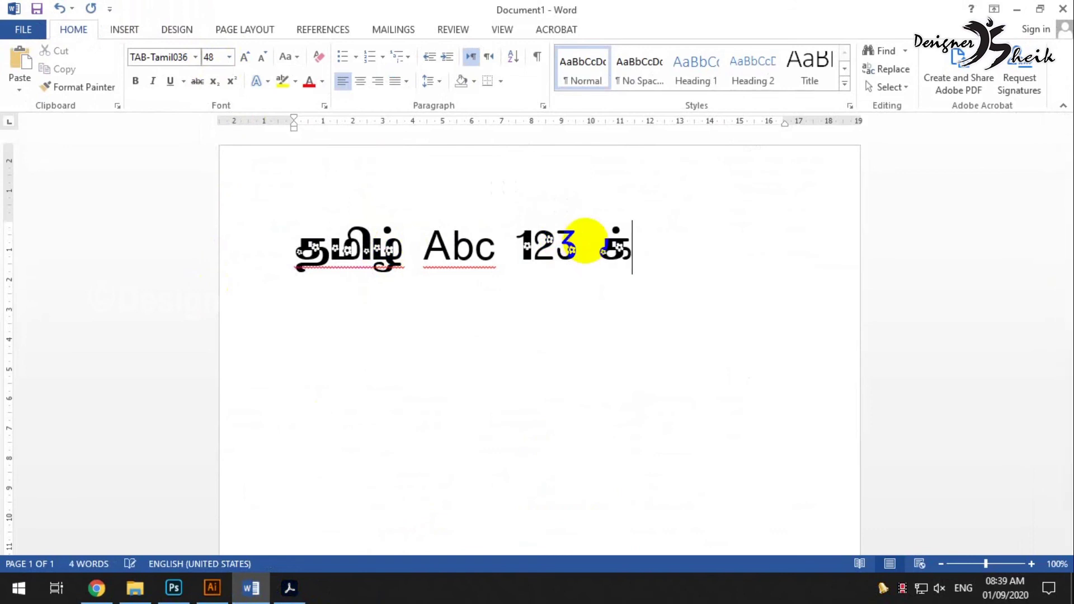
pyautogui.write('ற்')
pyautogui.press('BackSpace')
pyautogui.write('ற்க்')
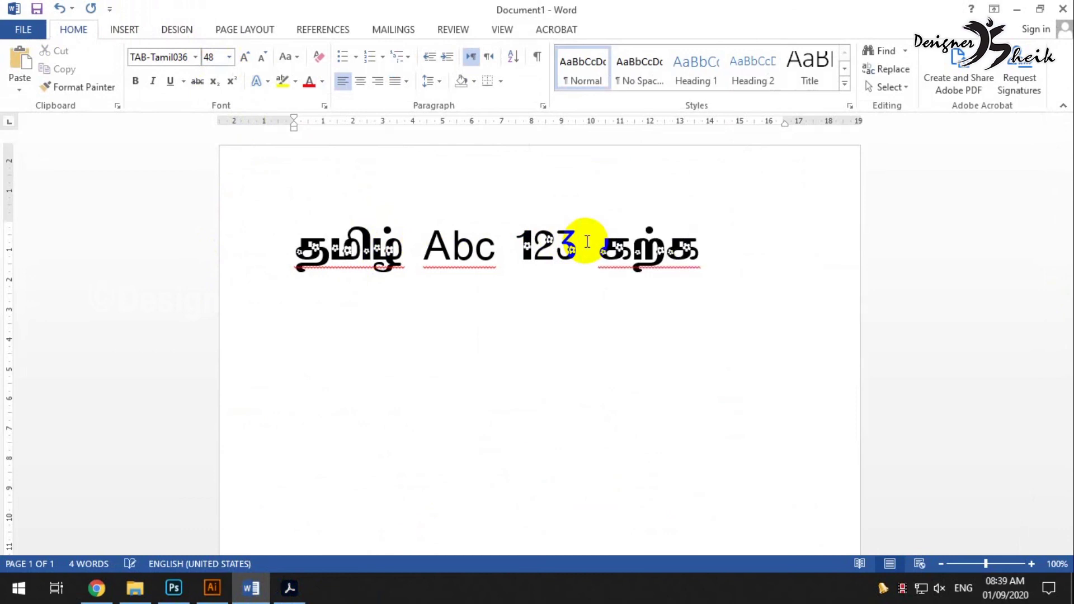
pyautogui.write('க்')
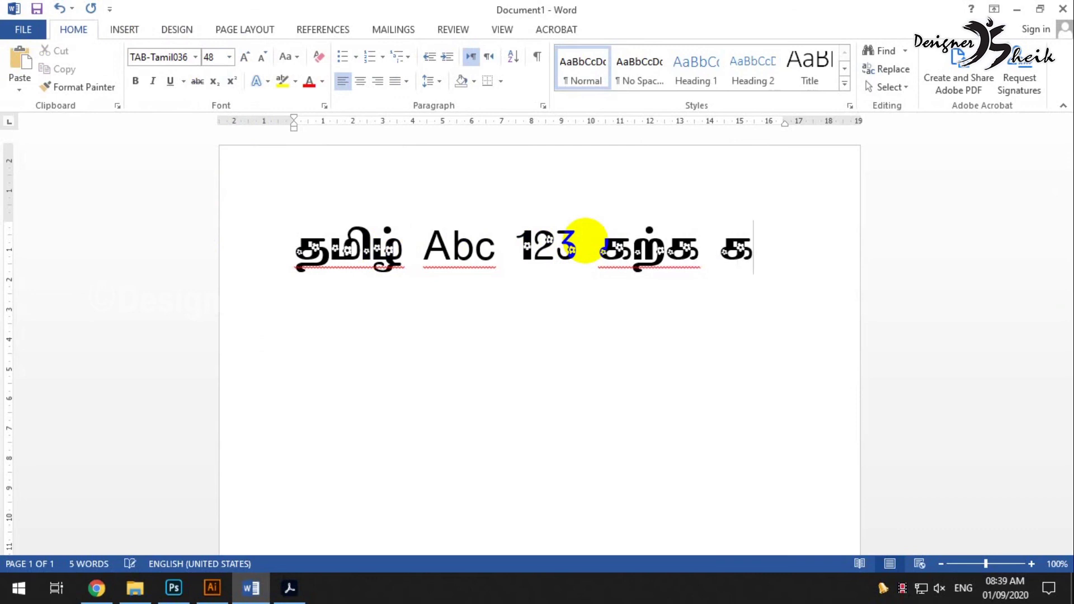
pyautogui.write('க்')
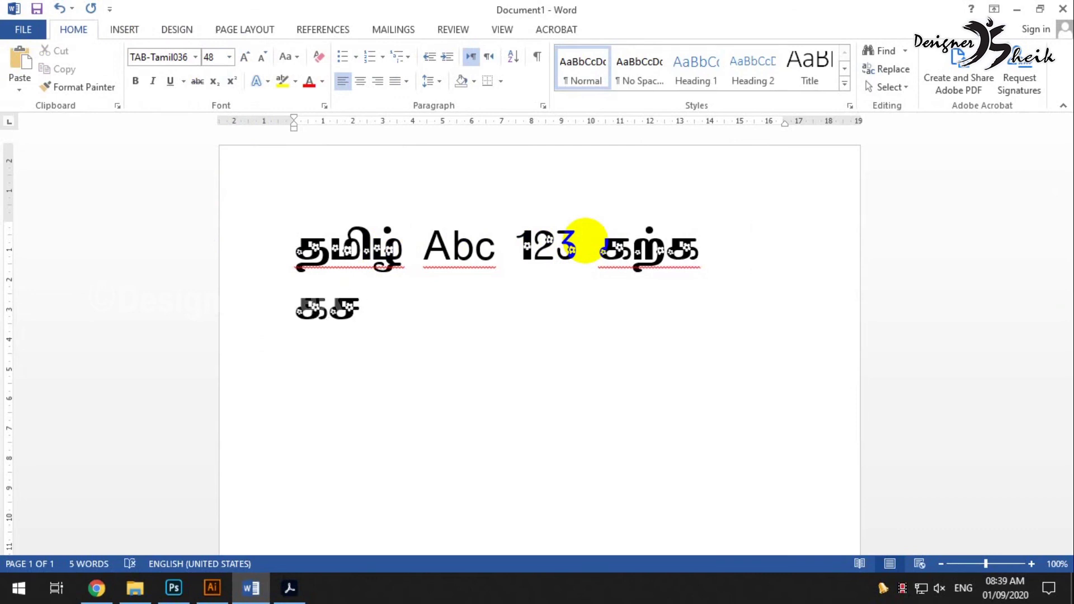
pyautogui.write('டற்')
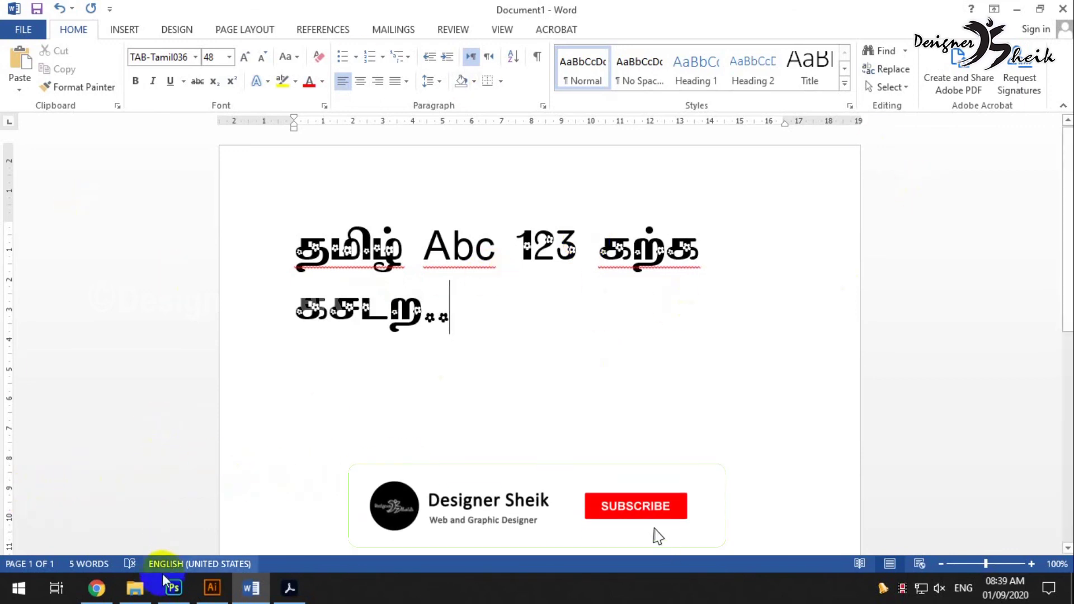
# - Switch to File Explorer, view the Tab-tamil-font-map-01 image from the Tab-tamil-font-map folder, and close it
pyautogui.click(137, 588)
pyautogui.doubleClick(340, 128)
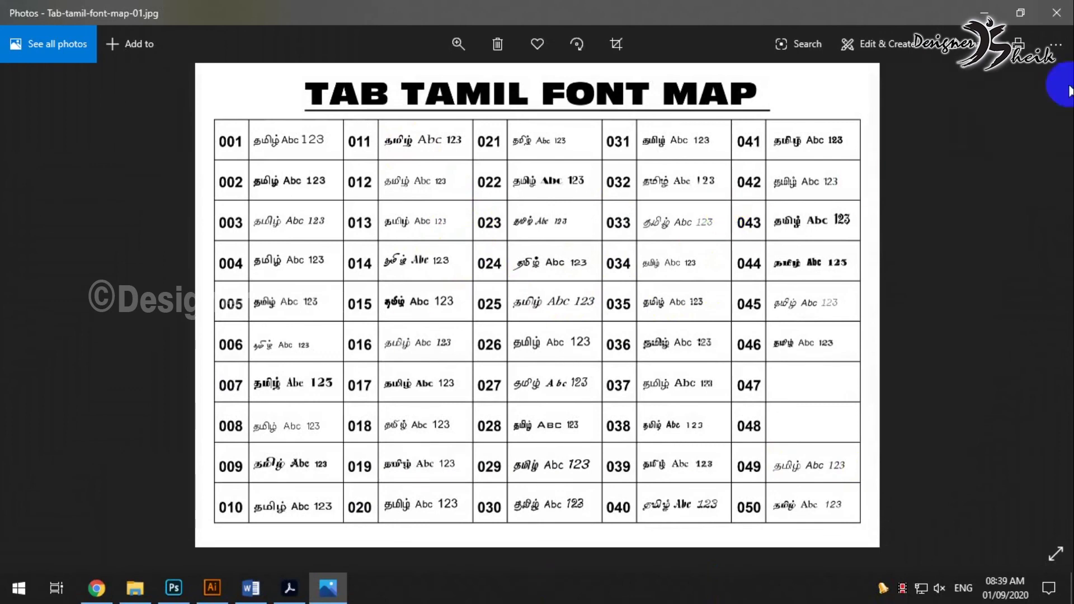
pyautogui.click(1053, 15)
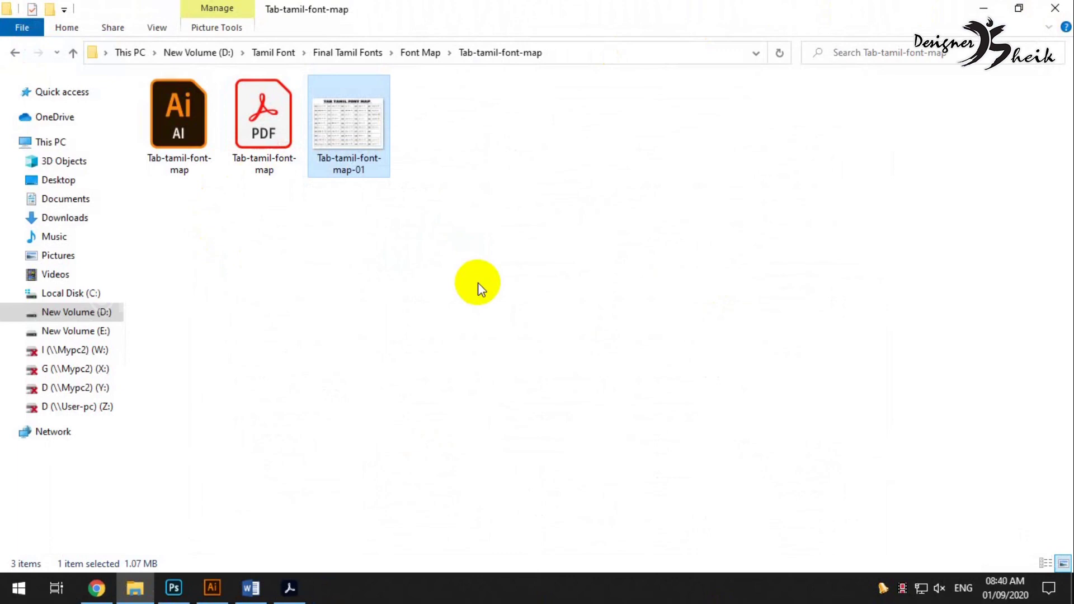
pyautogui.click(414, 106)
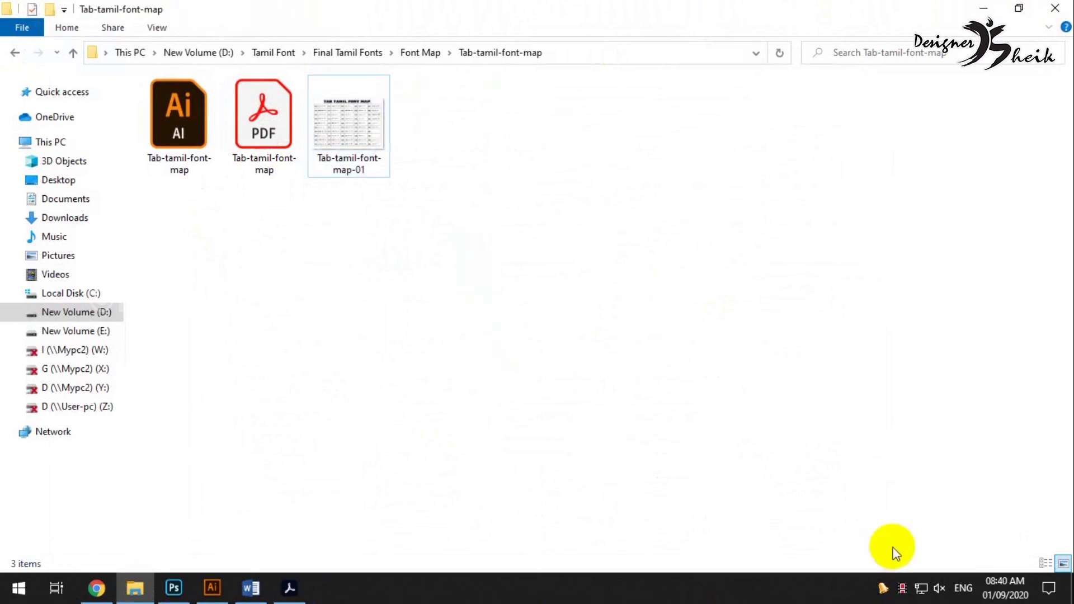